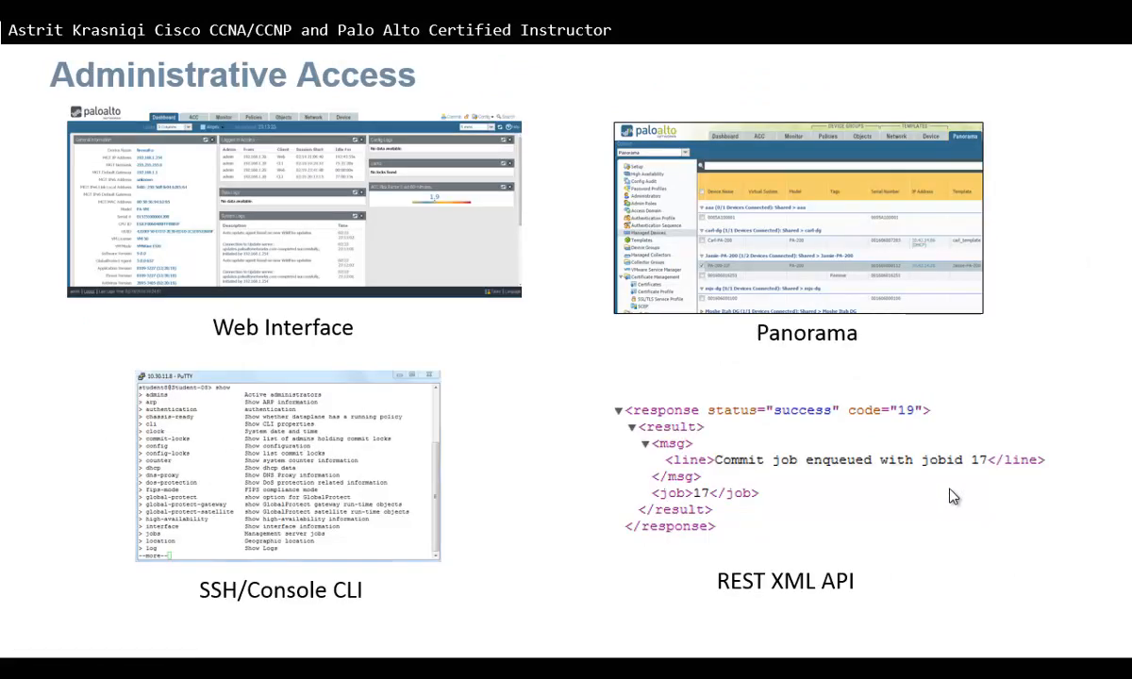
Step: Return to the Administrative Access slide and tick Web Interface and SSH/Console CLI, underlining Console
key("g")
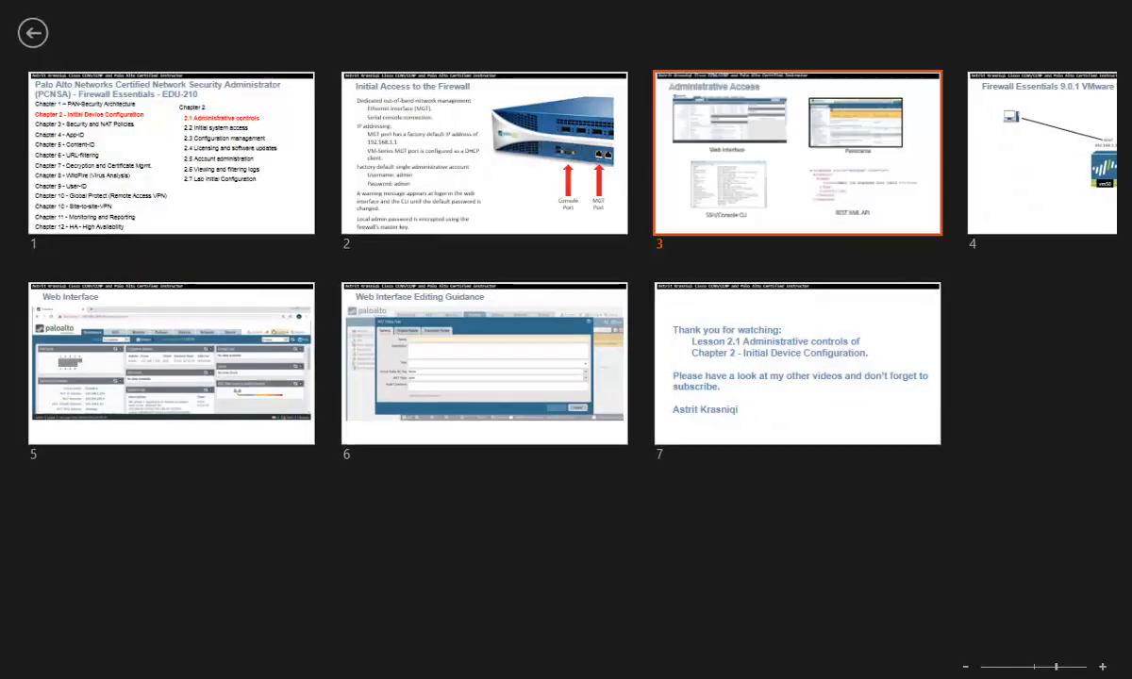
left_click(821, 184)
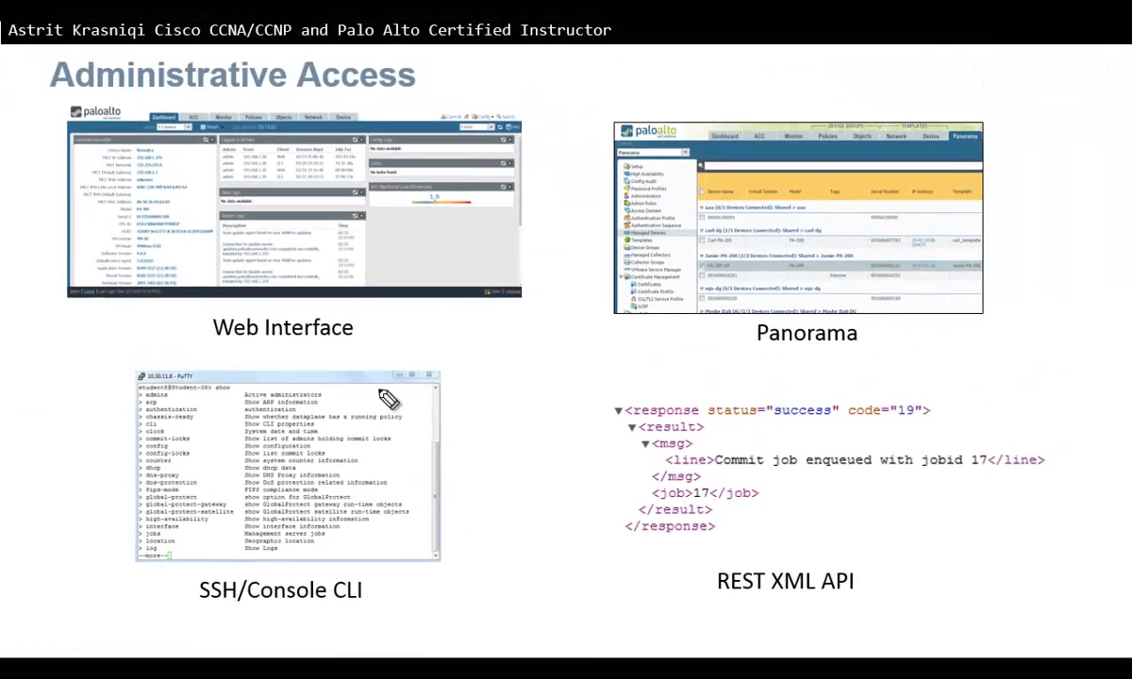
left_click_drag(176, 317, 205, 301)
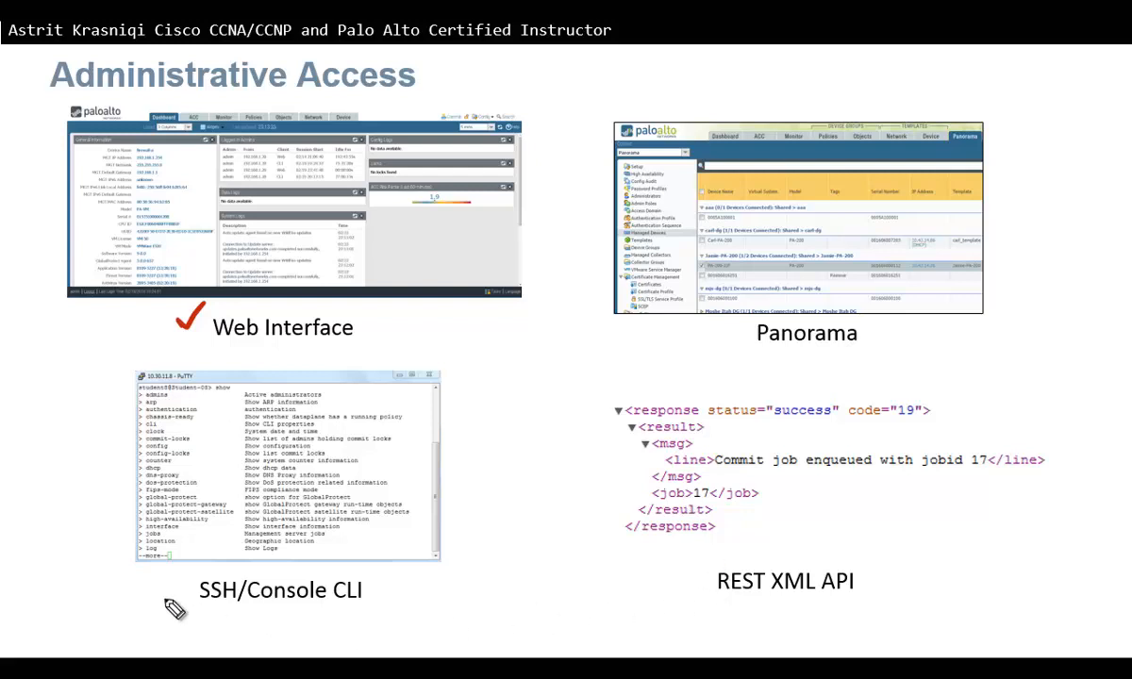
left_click_drag(170, 583, 205, 564)
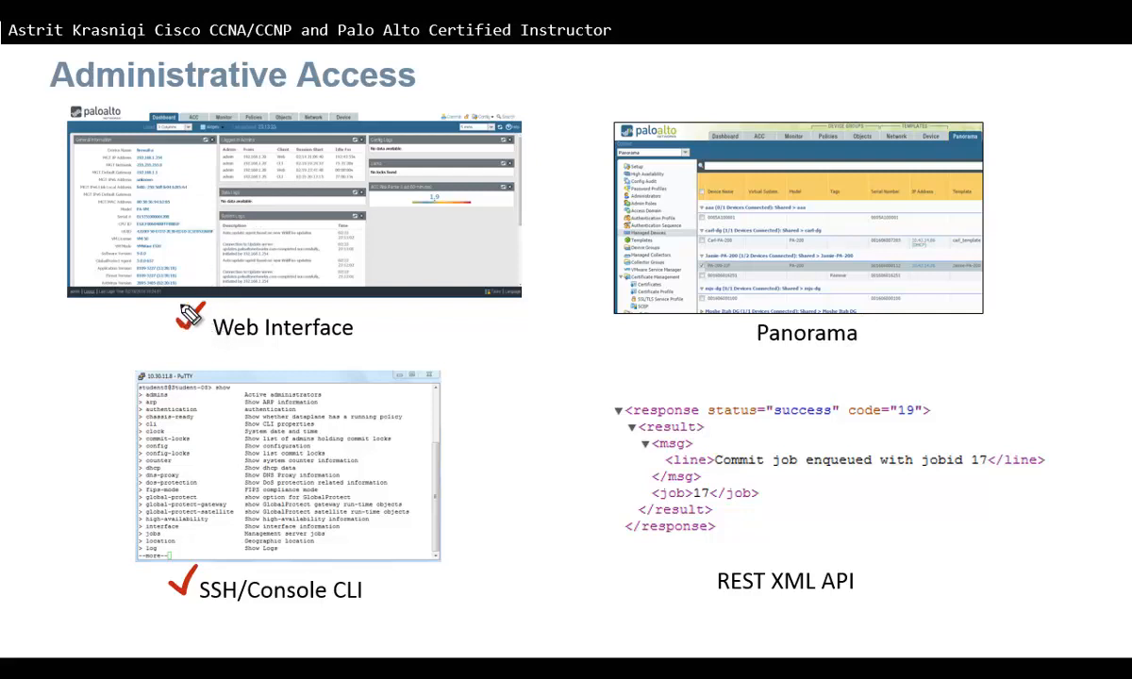
left_click_drag(253, 613, 323, 613)
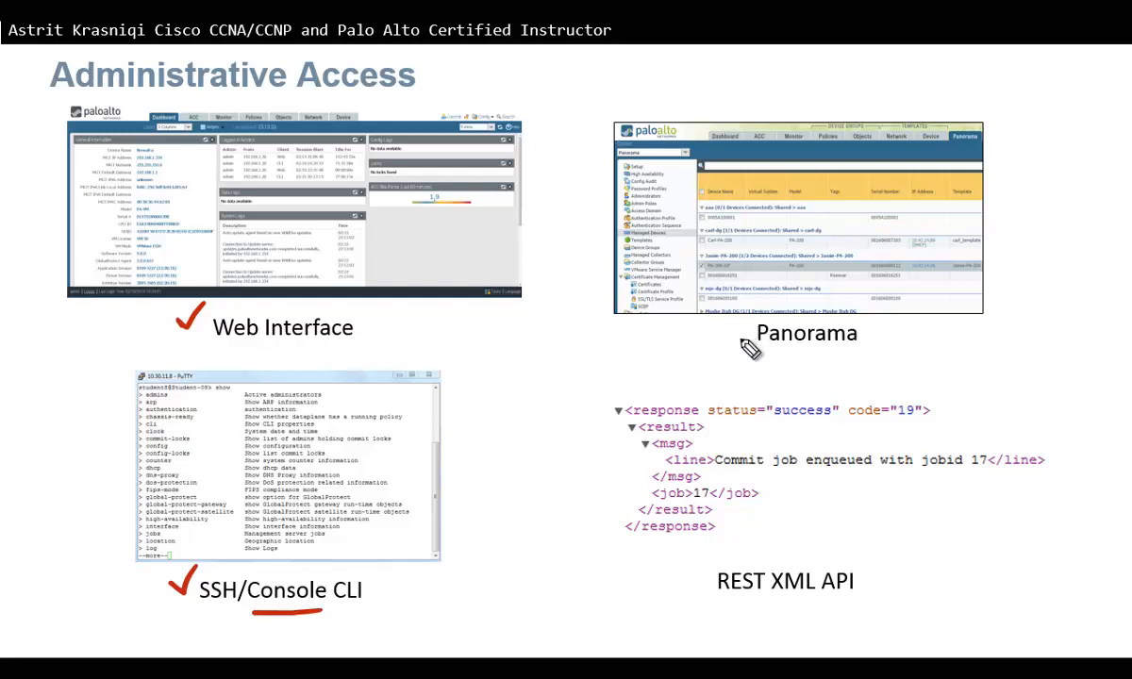
Step: Tick Panorama and REST XML API, then advance to the VMware Workstation Lab Diagram slide
left_click_drag(719, 326, 778, 316)
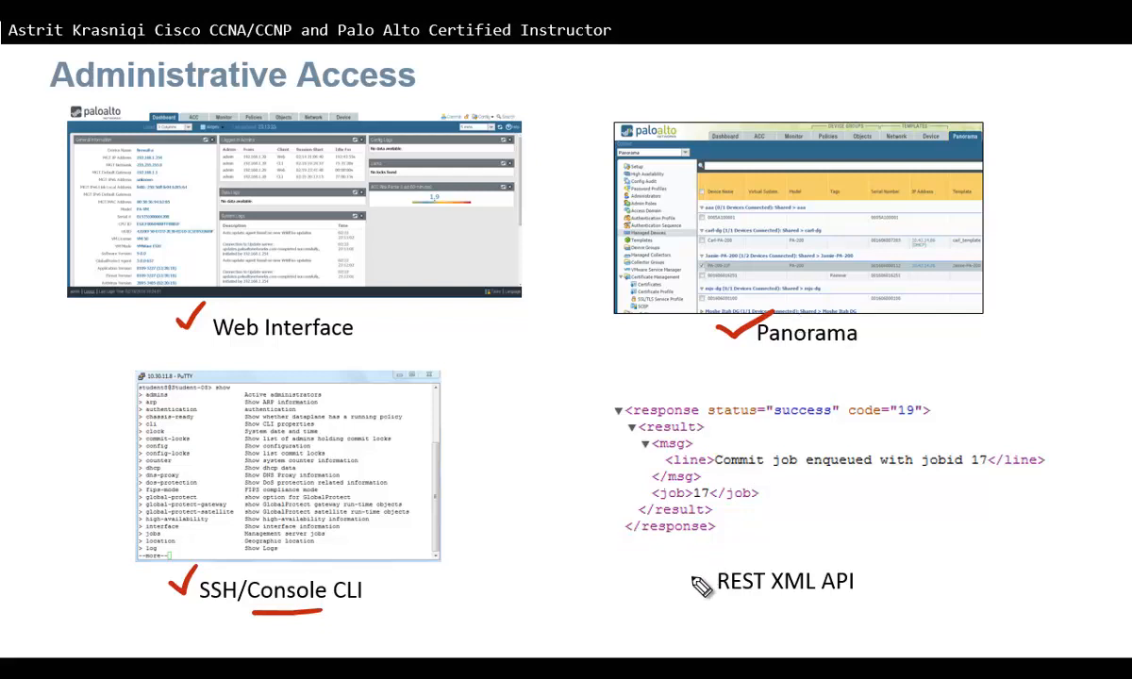
left_click_drag(681, 572, 719, 560)
key("Page_Down")
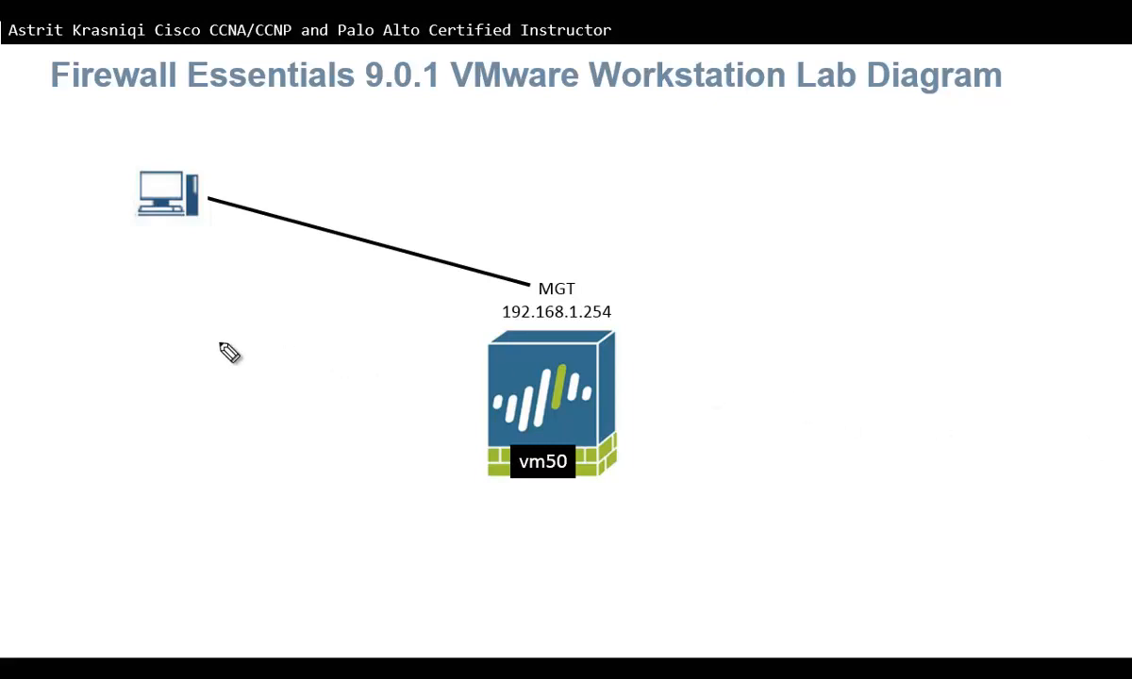
Step: Mark the MGT 192.168.1.254 address, the PC and the vm50 firewall label in ink
left_click_drag(580, 272, 604, 274)
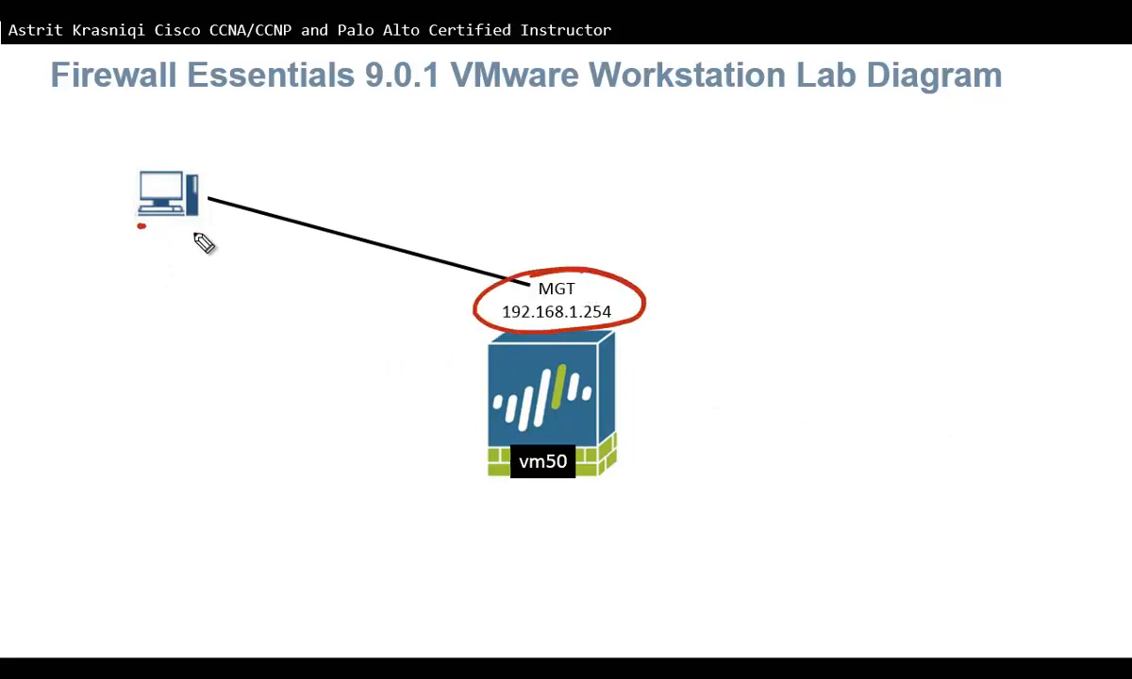
left_click_drag(140, 226, 196, 231)
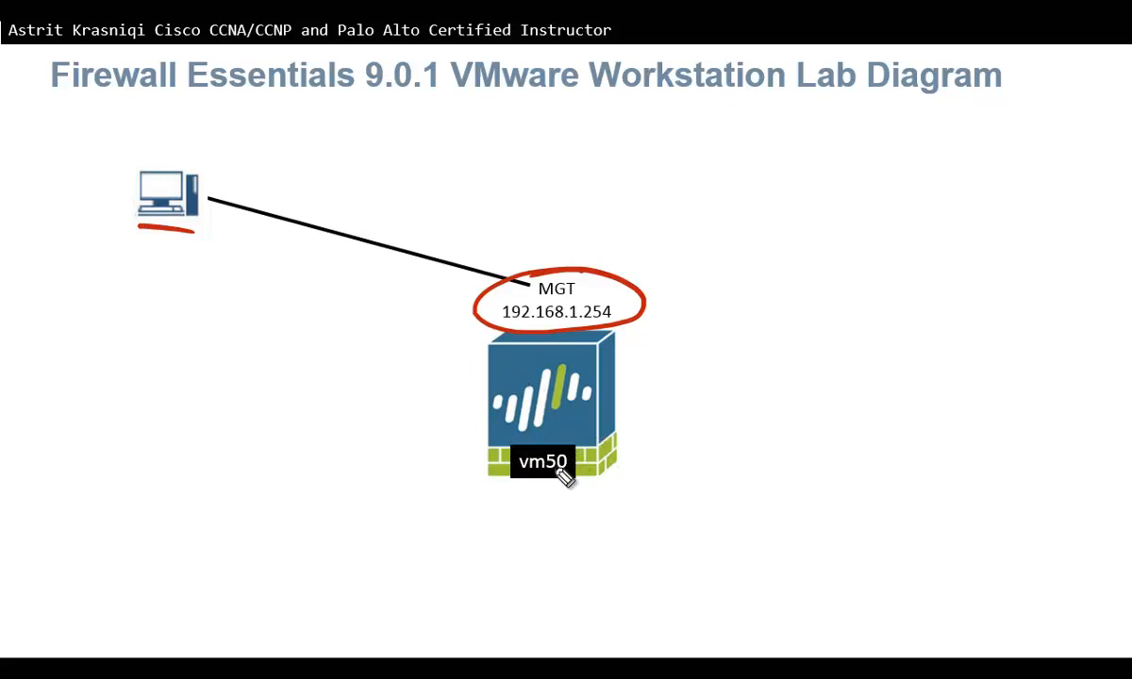
left_click(556, 450)
left_click_drag(539, 453, 547, 451)
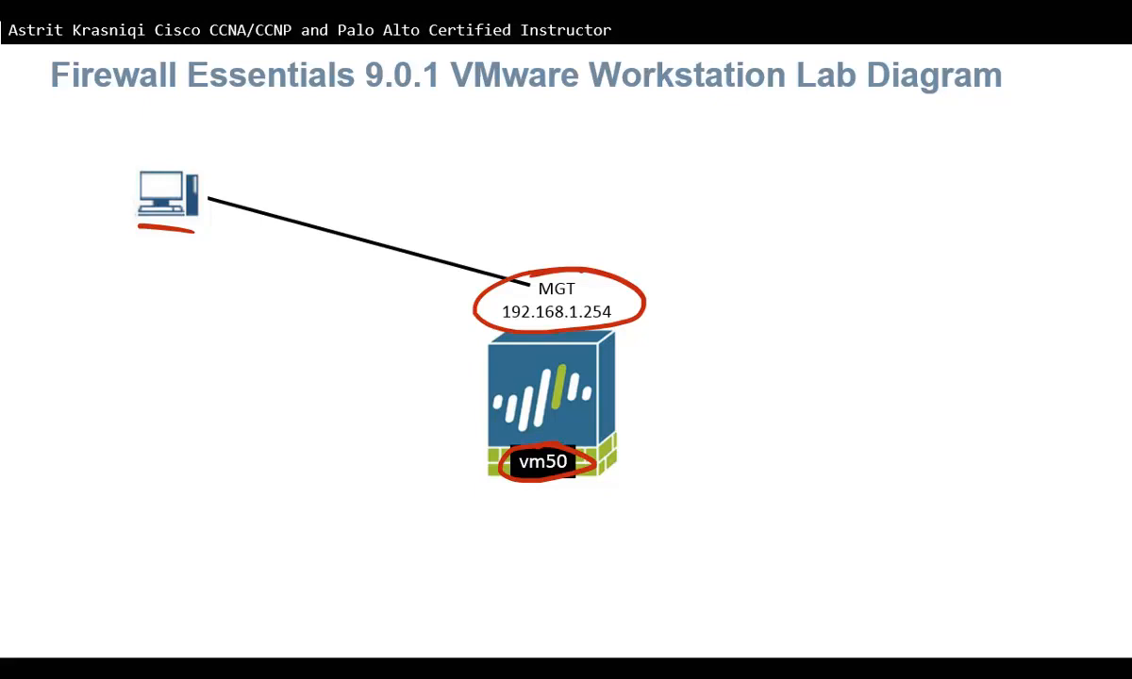
Step: Erase the ink marks and advance to the Web Interface slide
key("e")
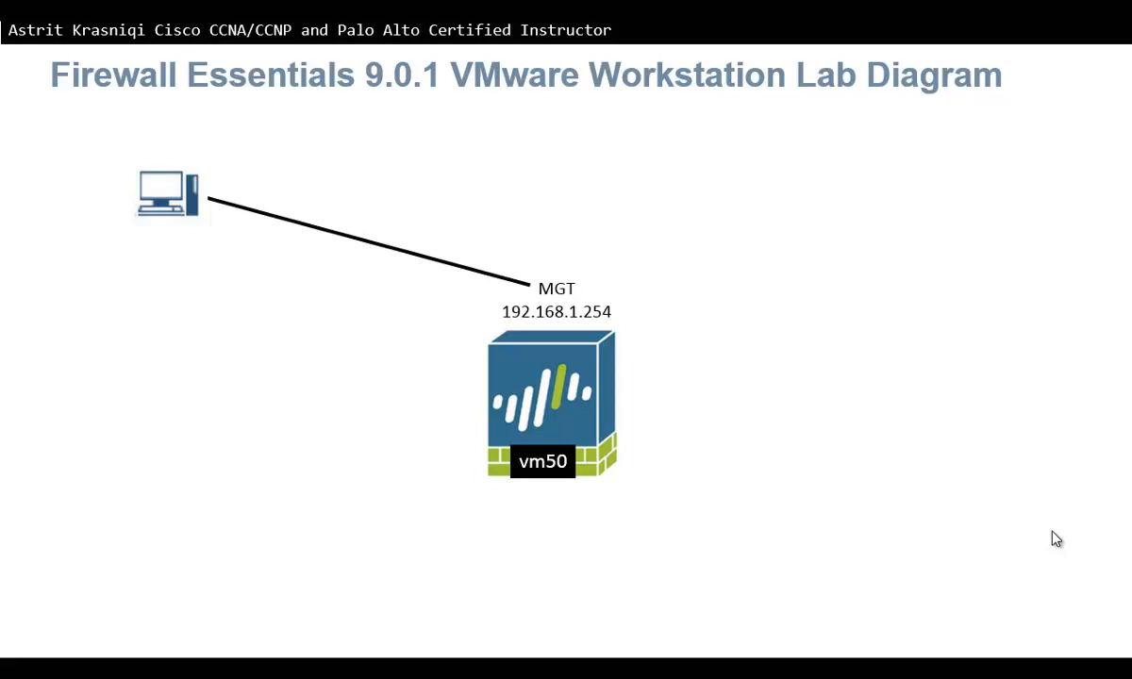
left_click(649, 409)
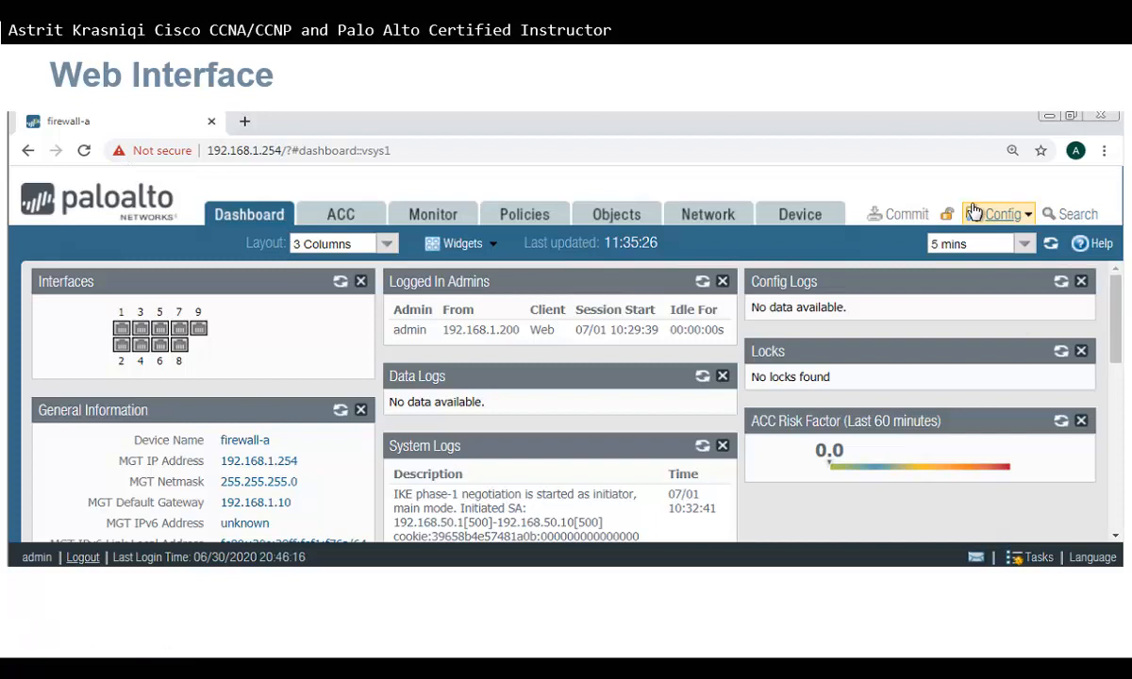
Step: Circle the Not secure warning on the dashboard screenshot
mouse_move(170, 132)
left_mouse_down()
mouse_move(108, 162)
mouse_move(143, 146)
left_mouse_up()
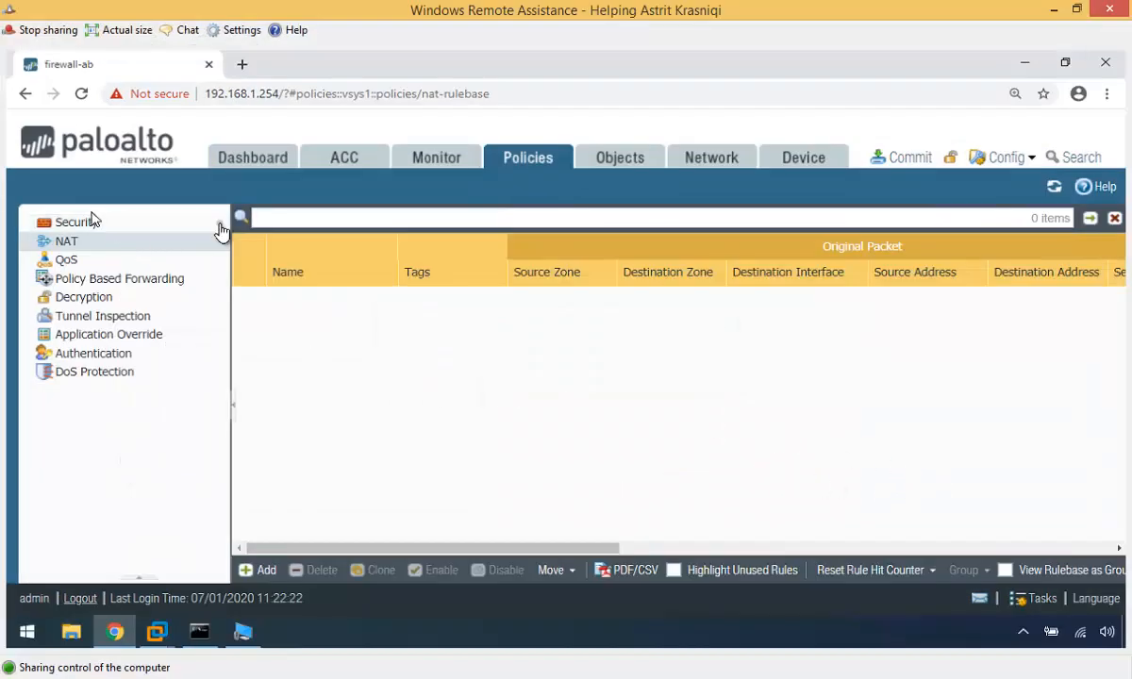
Step: Close the browser, check the PA-VM-9.0-PanOS-FW virtual machine is at its login prompt, and hide it
left_click(1105, 63)
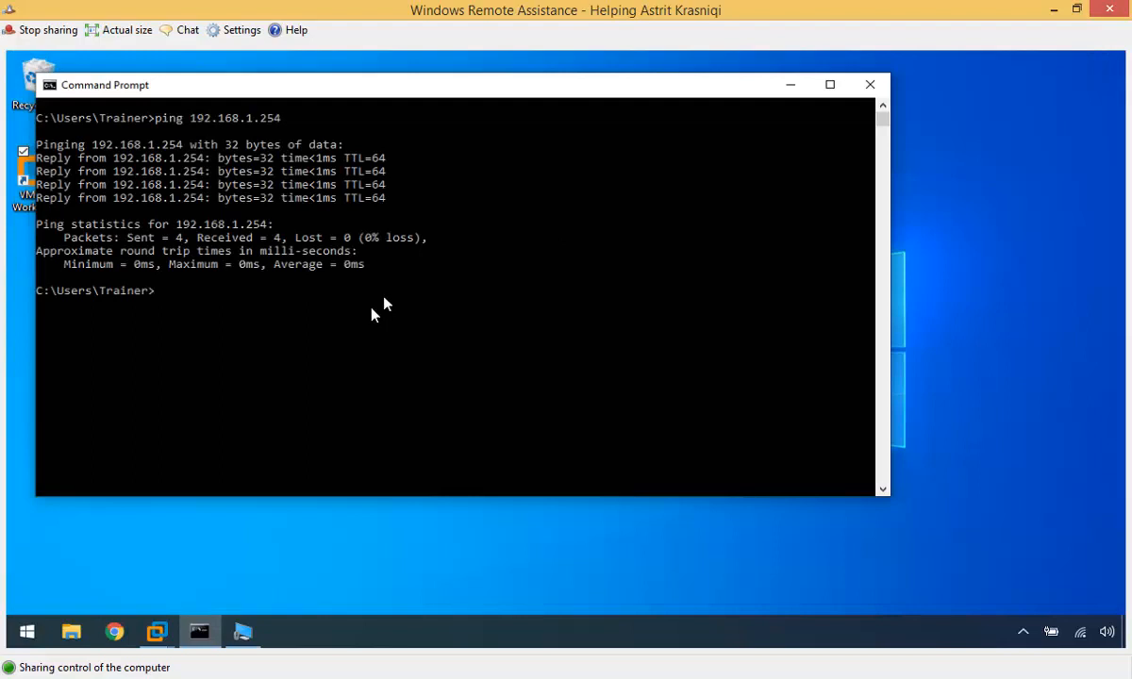
left_click(156, 631)
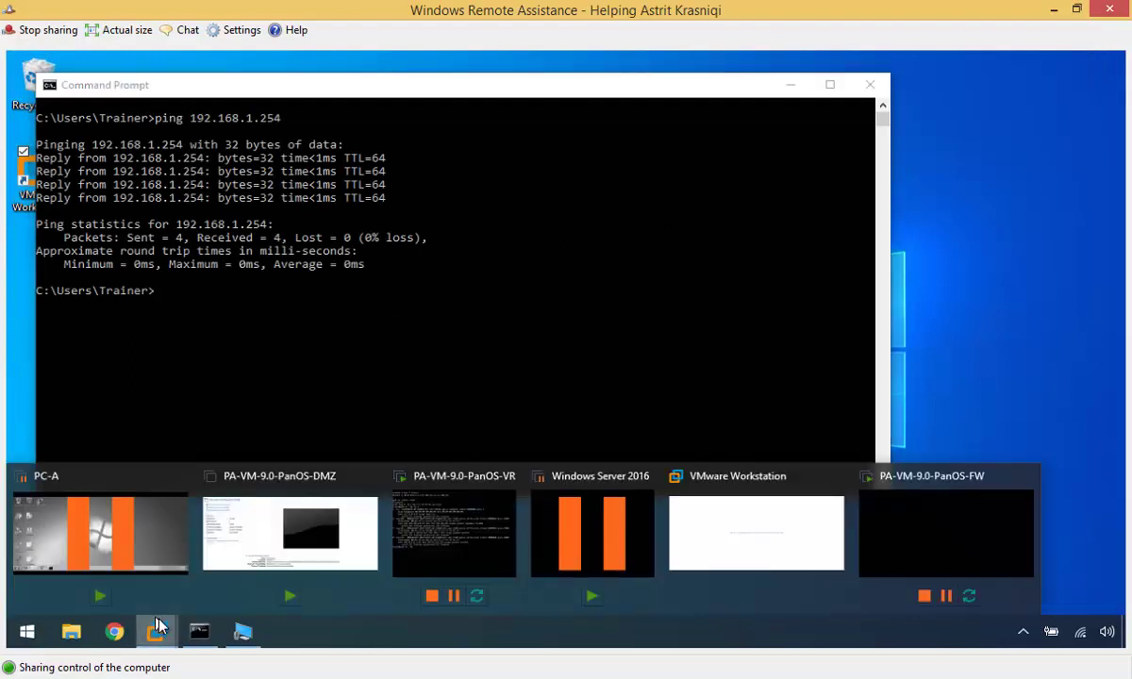
left_click(953, 547)
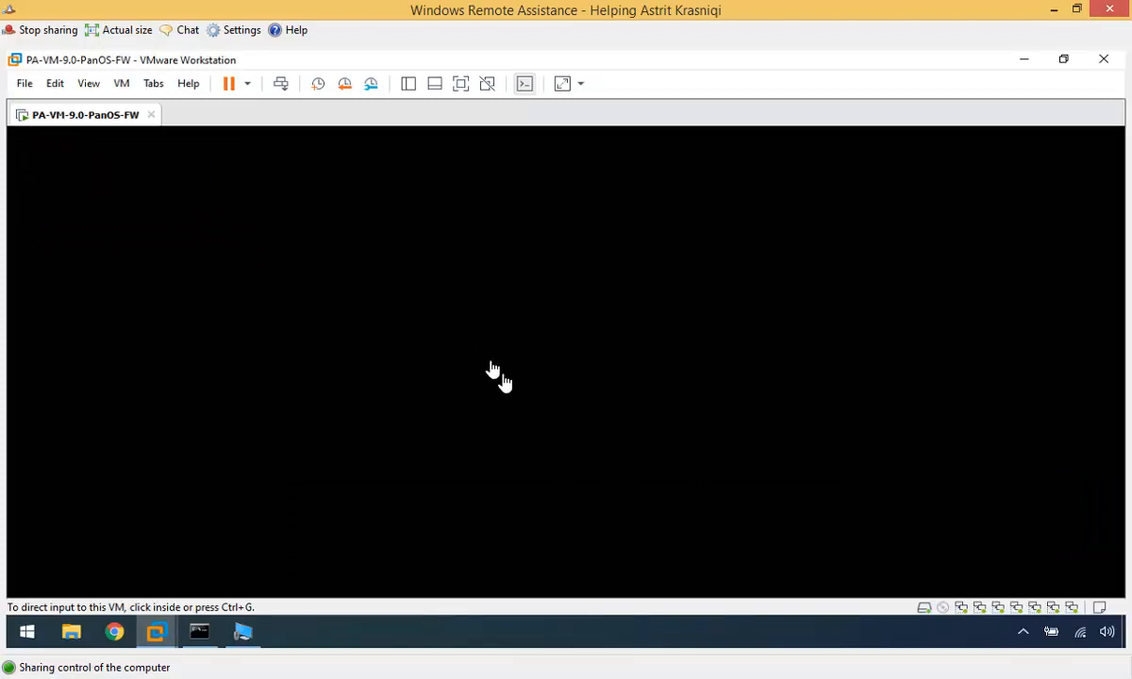
left_click(415, 373)
left_click(1024, 59)
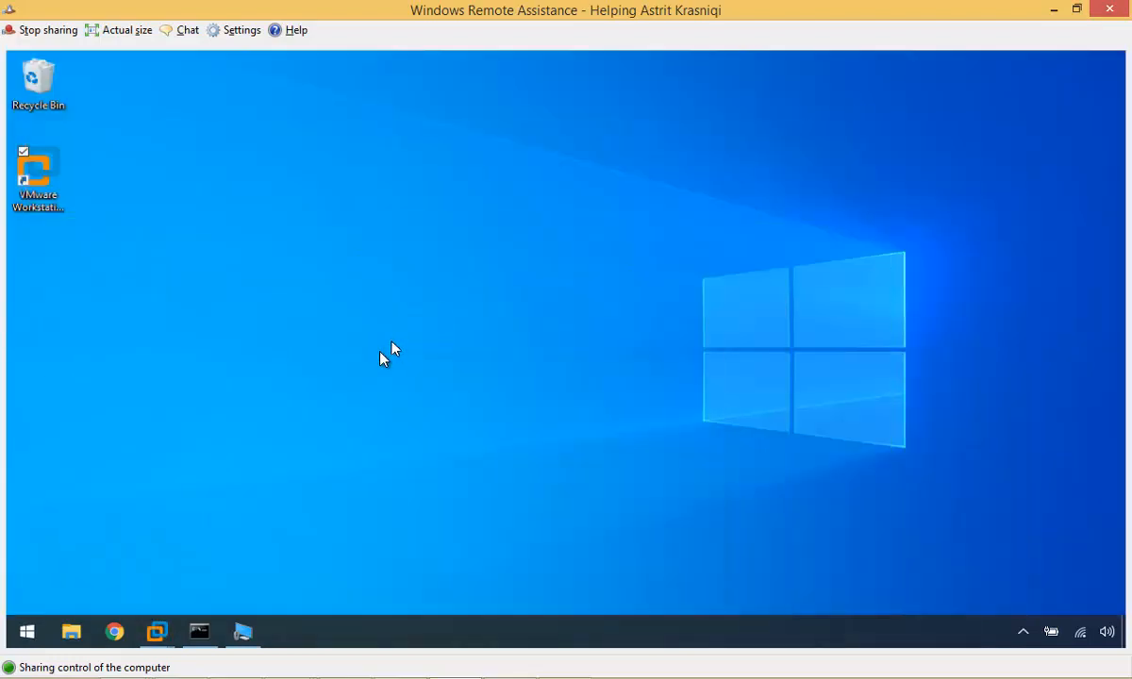
Step: Ping 192.168.1.254 from Command Prompt with 0% loss, then switch to Google Chrome
left_click(199, 631)
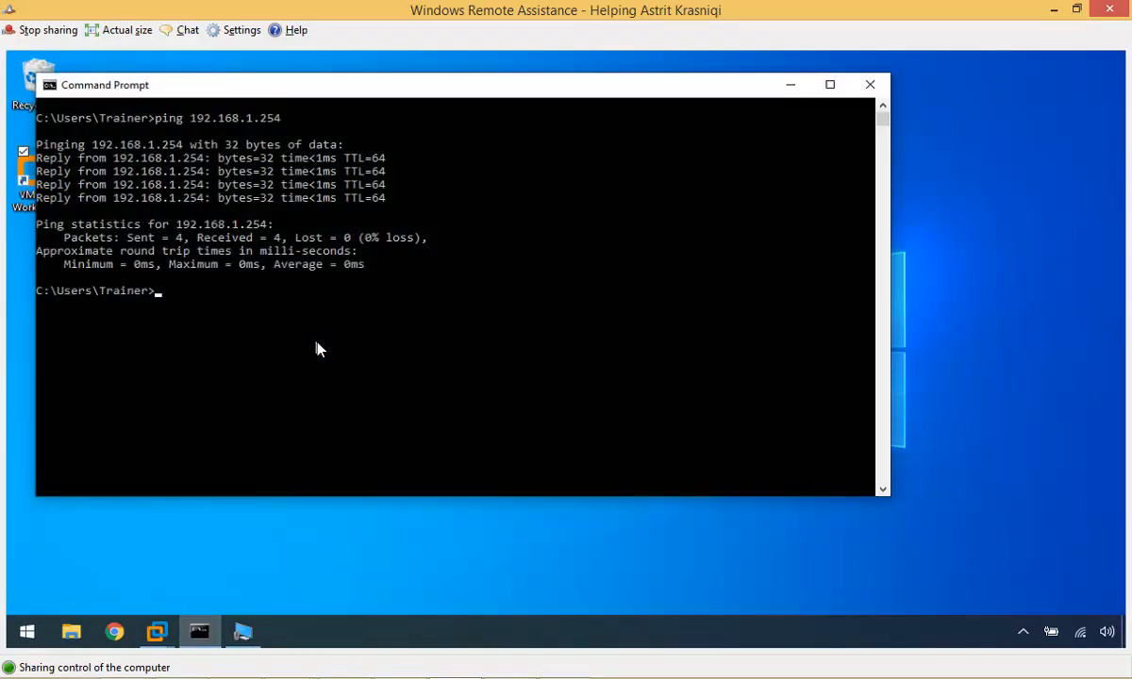
key("Return")
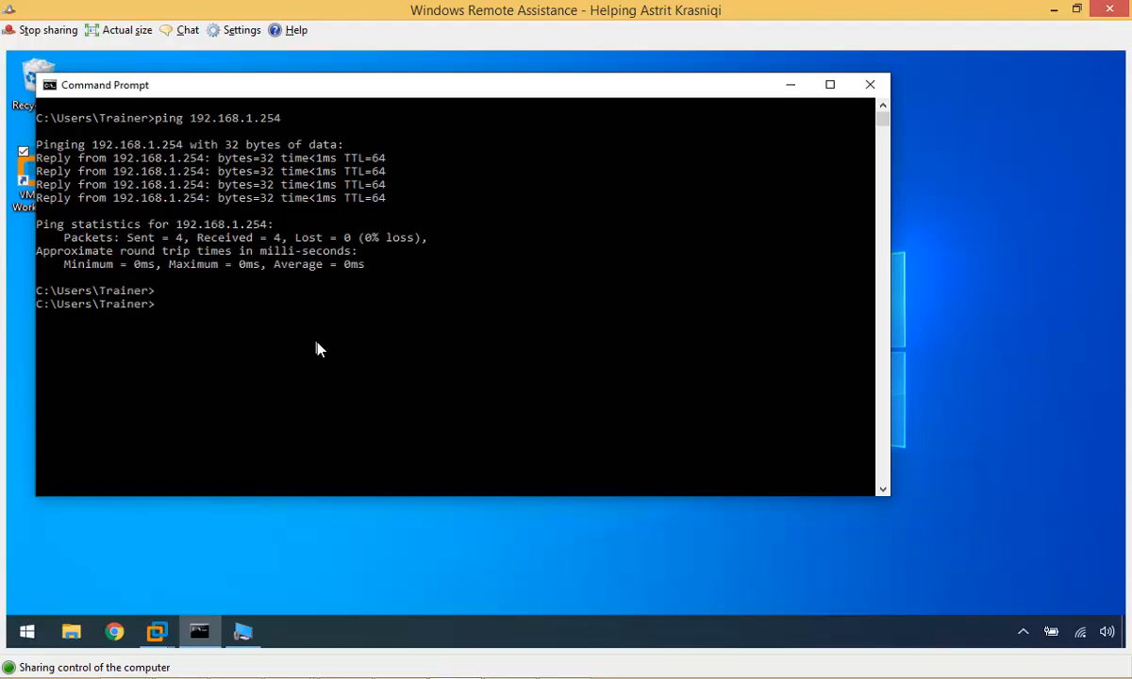
type("ping 19")
type("2.")
type("168.1.2")
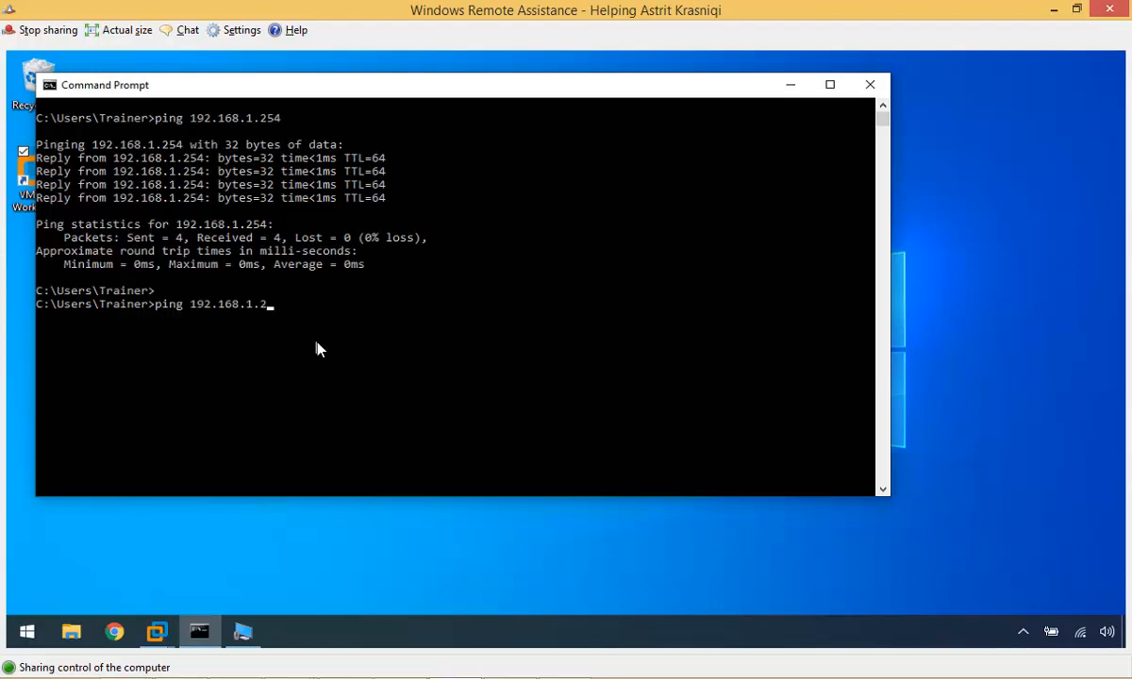
type("54")
key("Return")
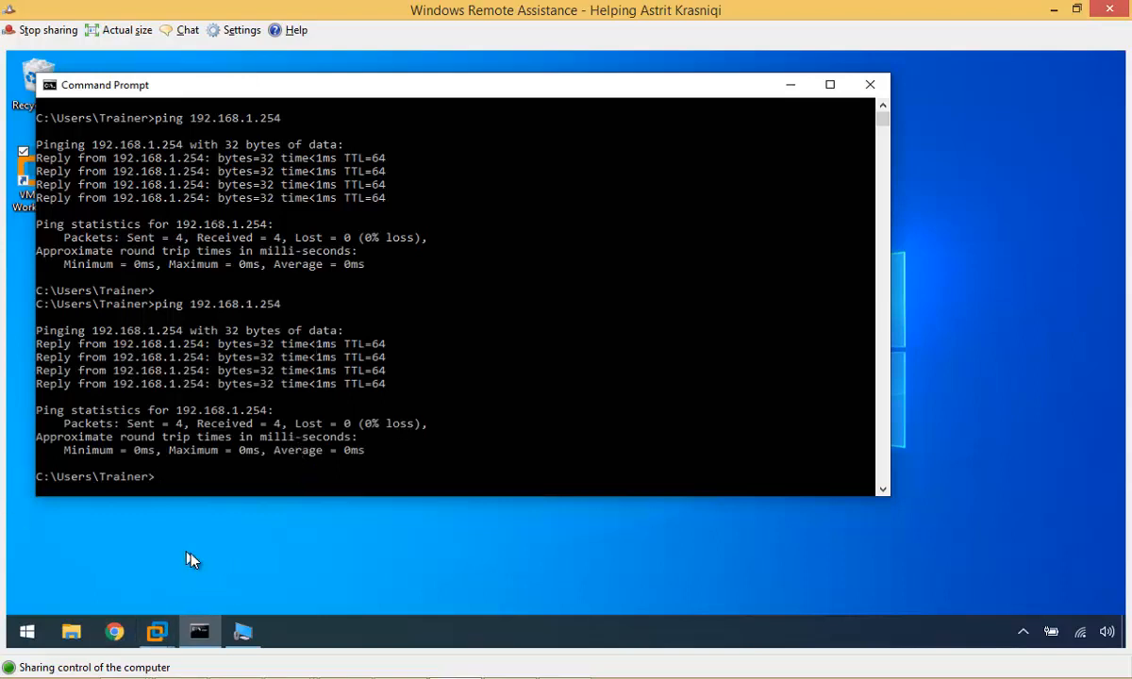
left_click(115, 631)
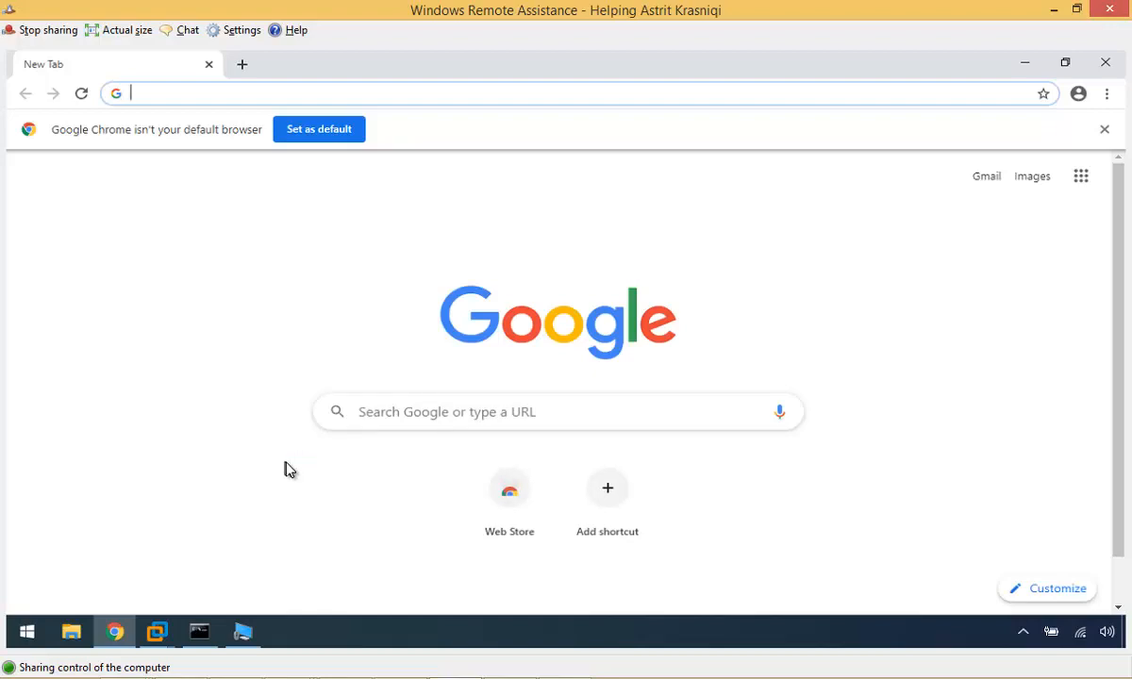
type("https")
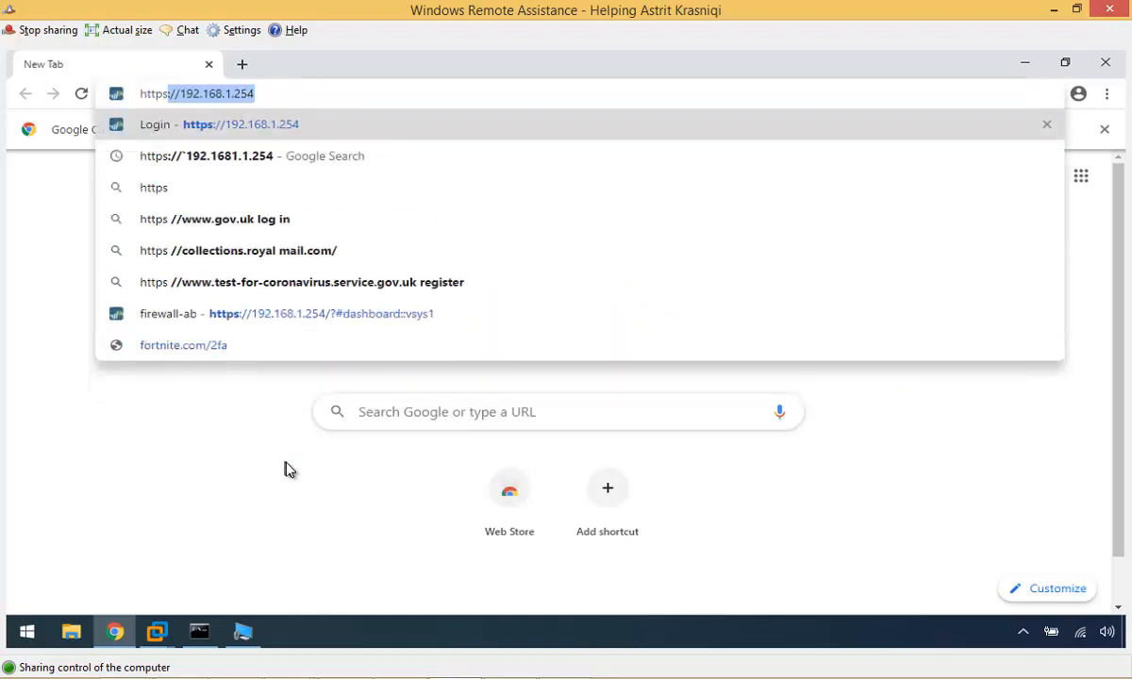
type(":")
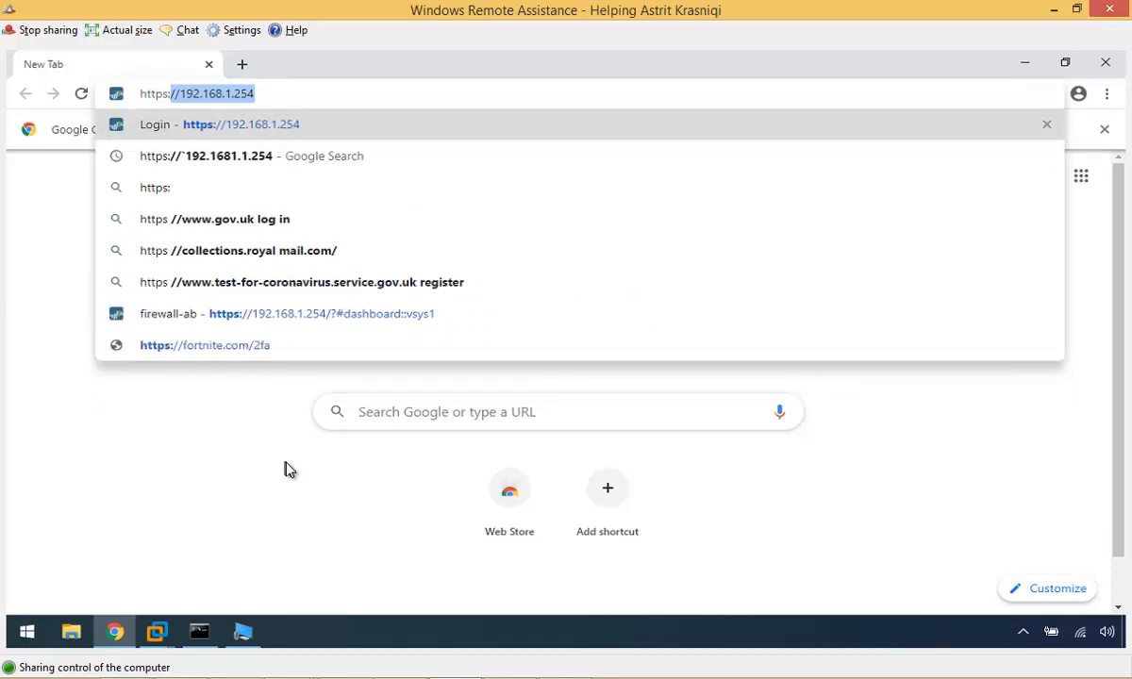
type("//192.")
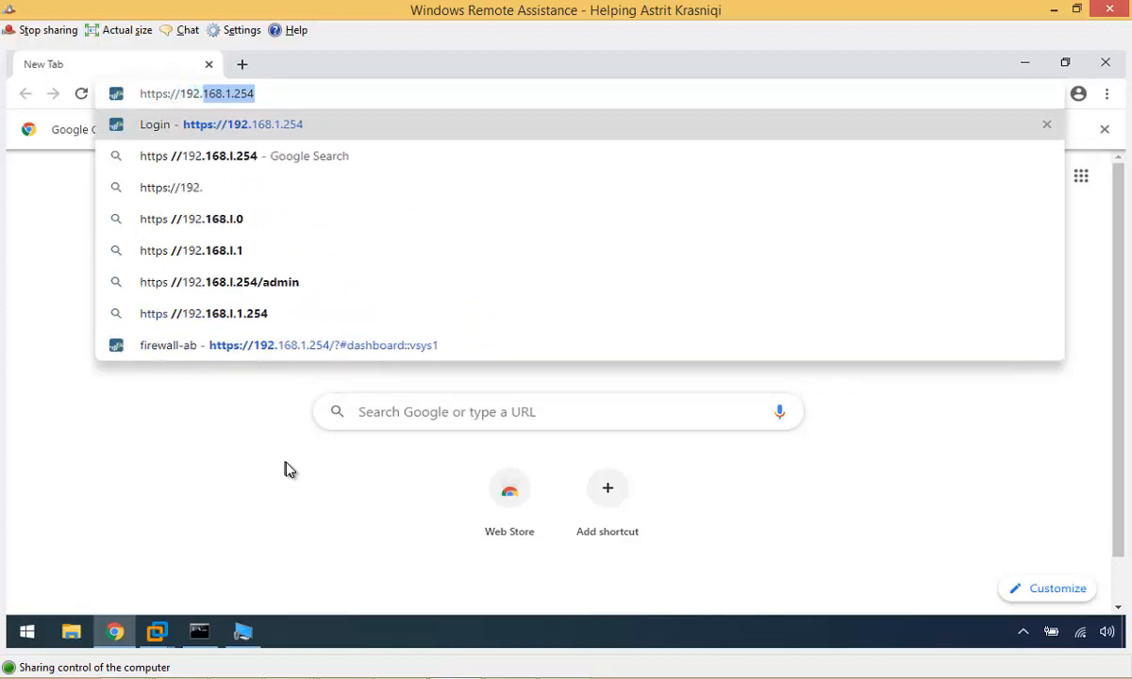
type("168.1.254")
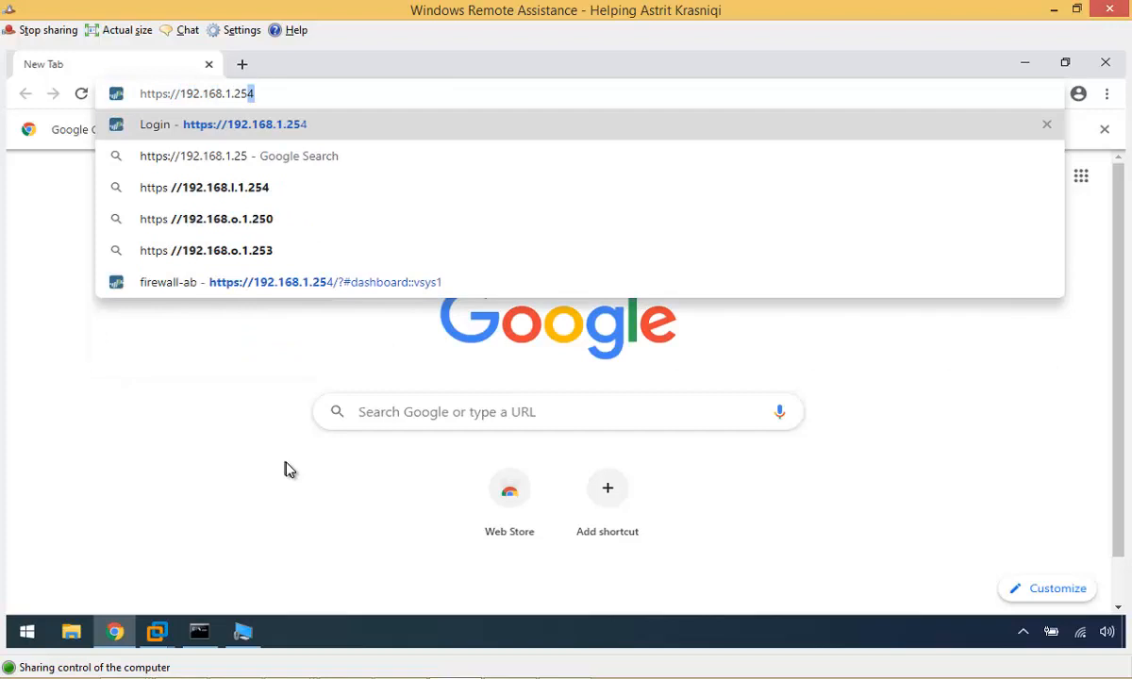
Step: Load the firewall login page at 192.168.1.254 in Chrome
key("Return")
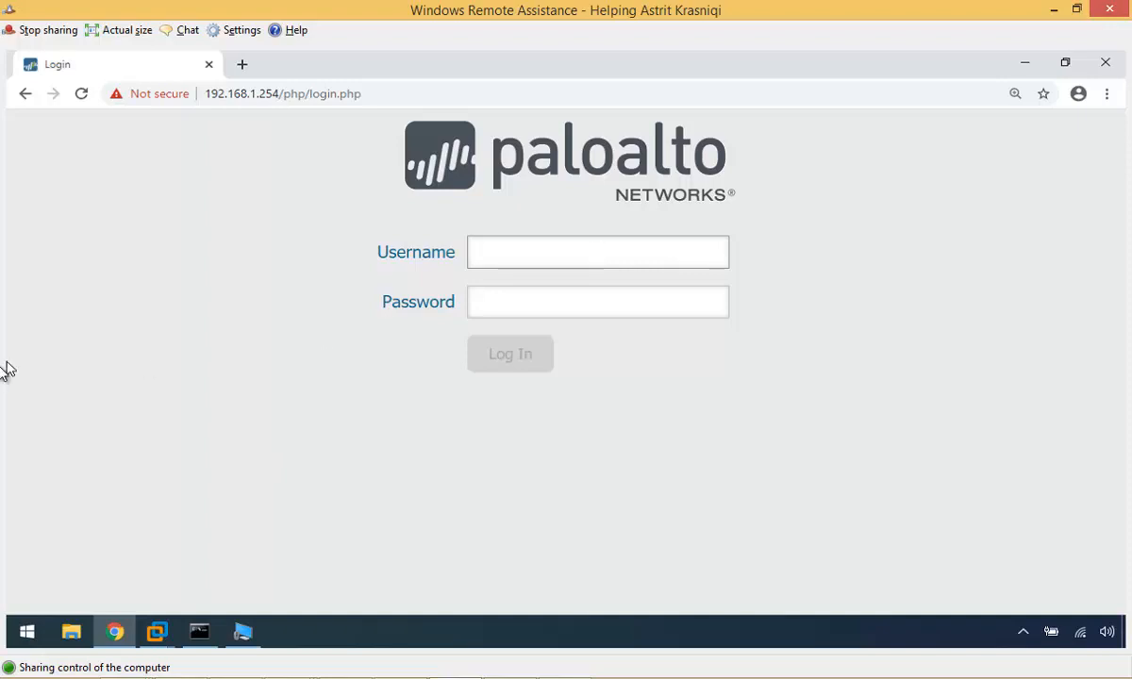
Step: Launch Internet Explorer from the Start search
left_click(29, 632)
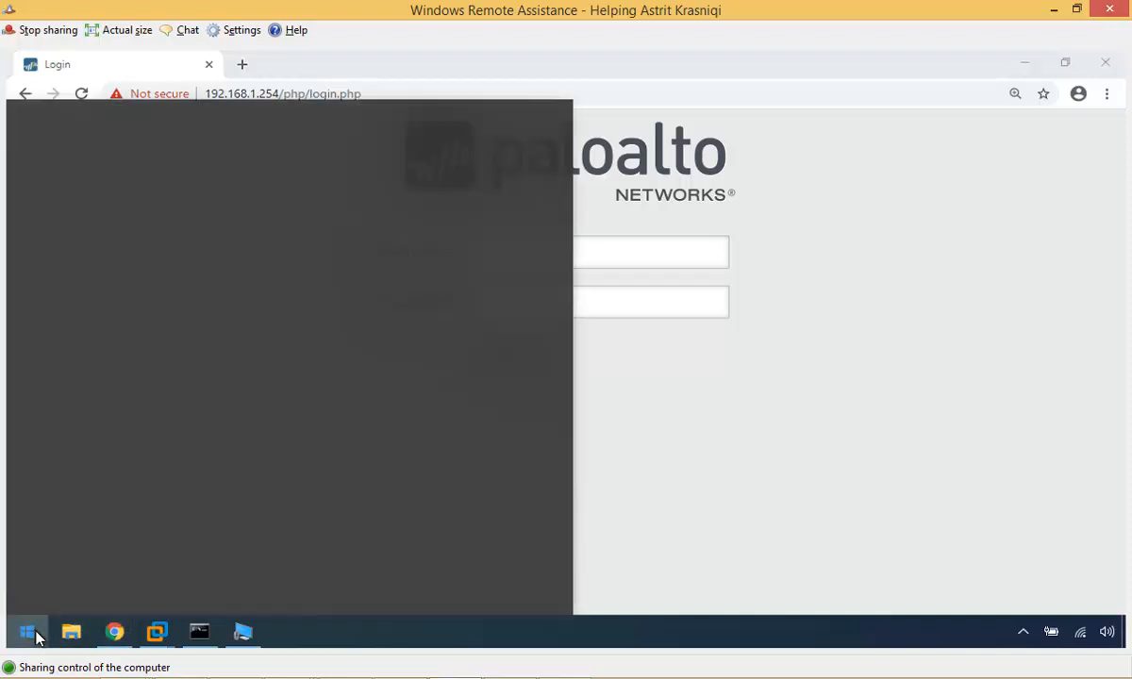
left_click(36, 635)
type("inter")
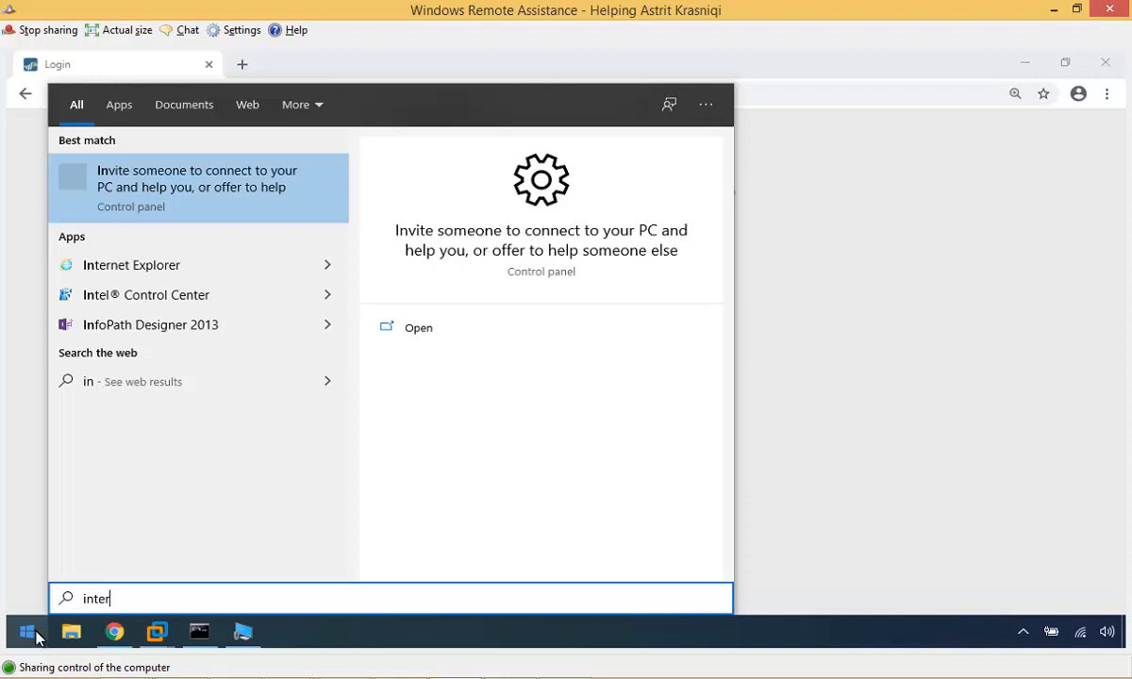
key("Return")
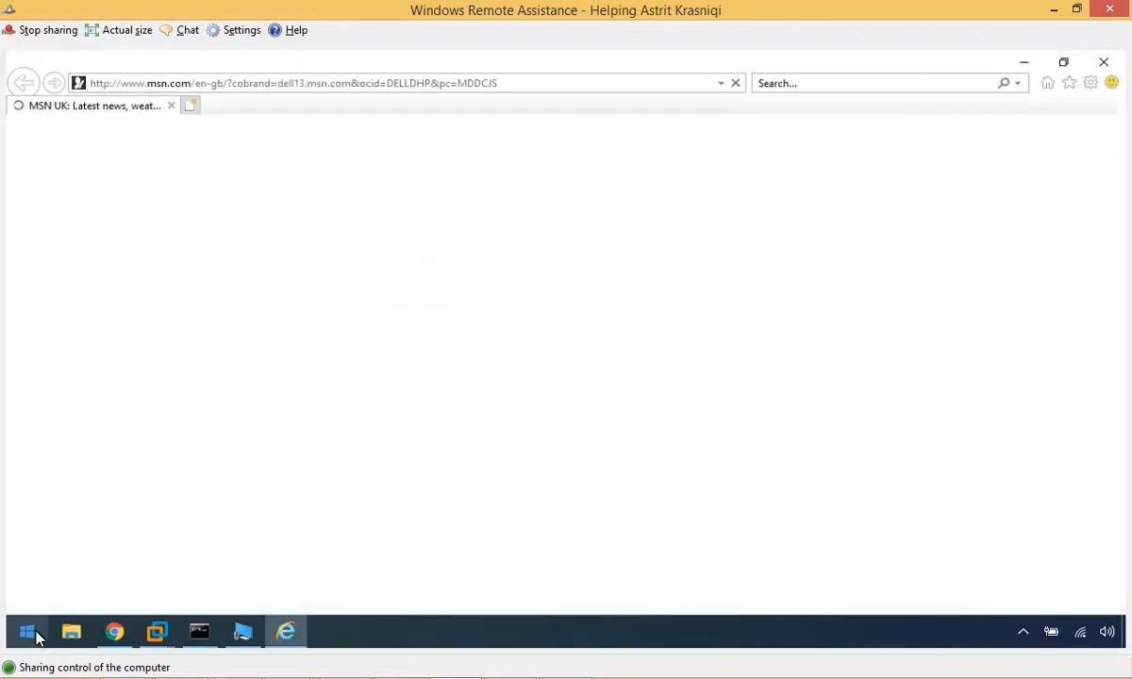
left_click(447, 83)
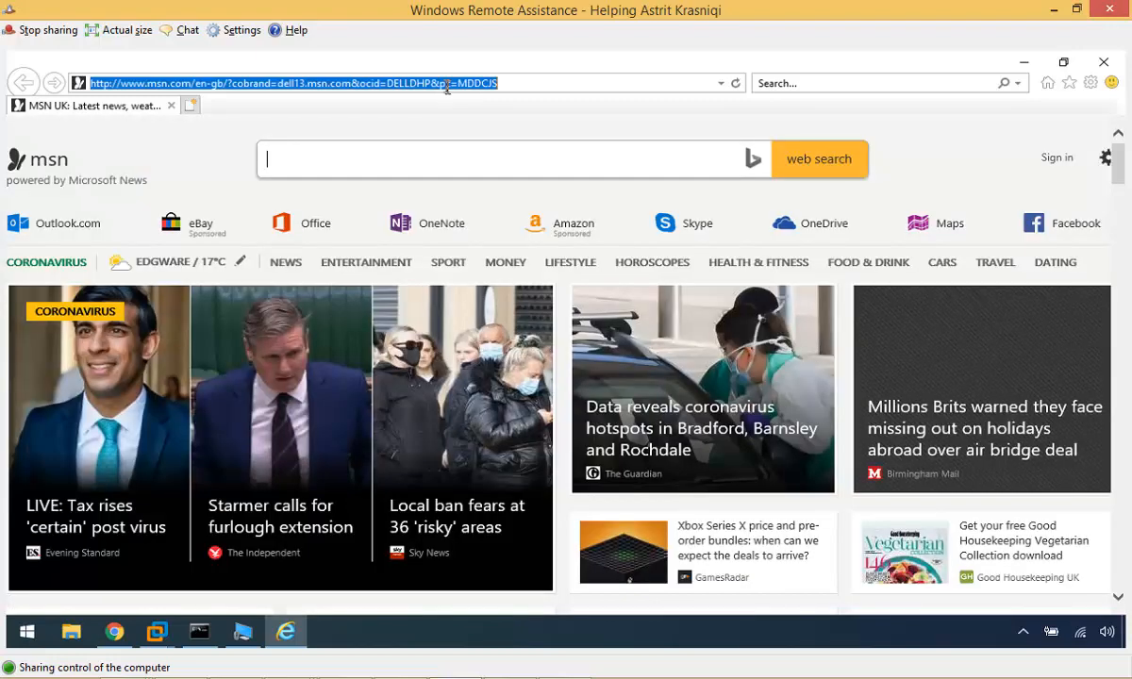
type("h")
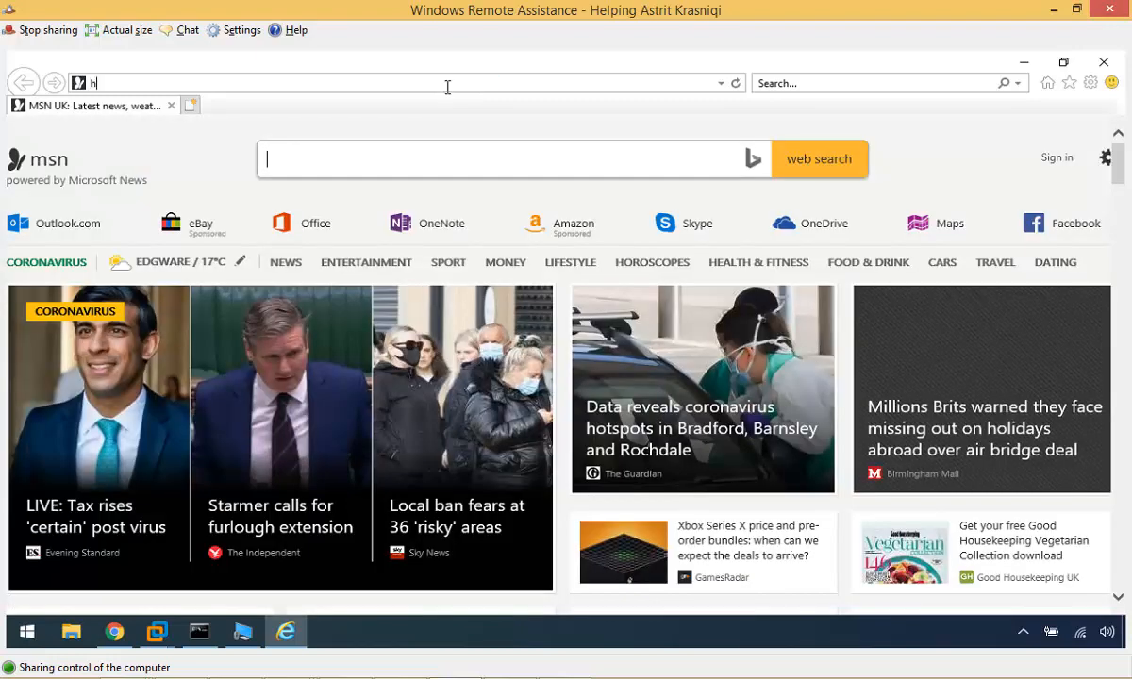
type("ttps://")
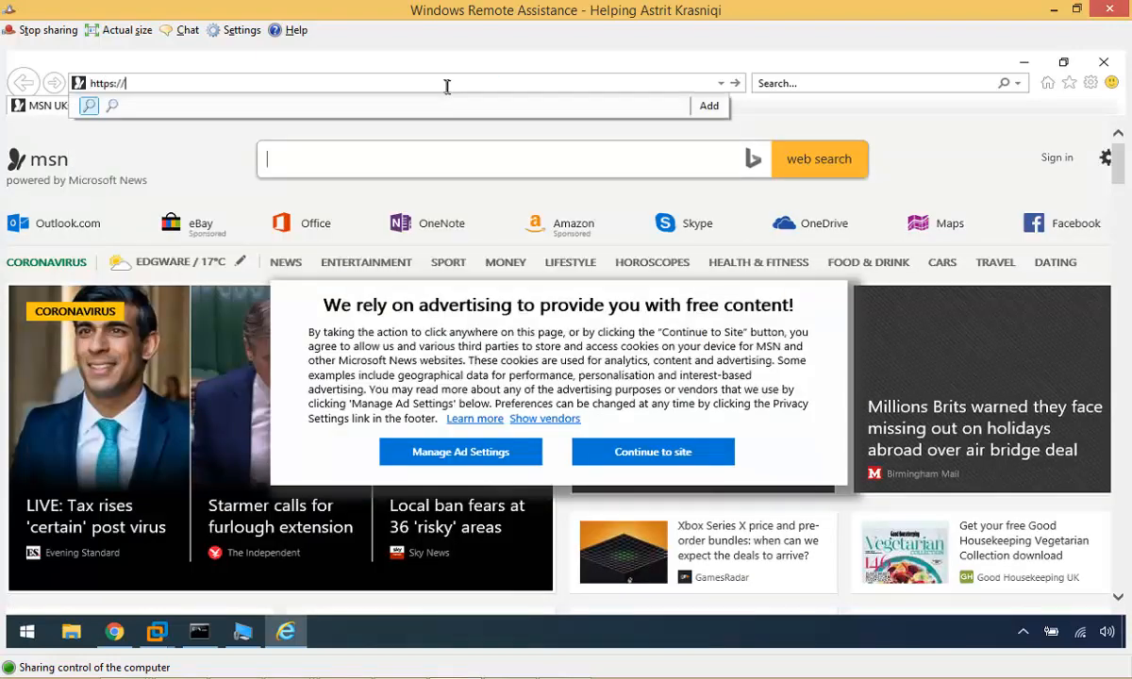
type("192.168.1.254/")
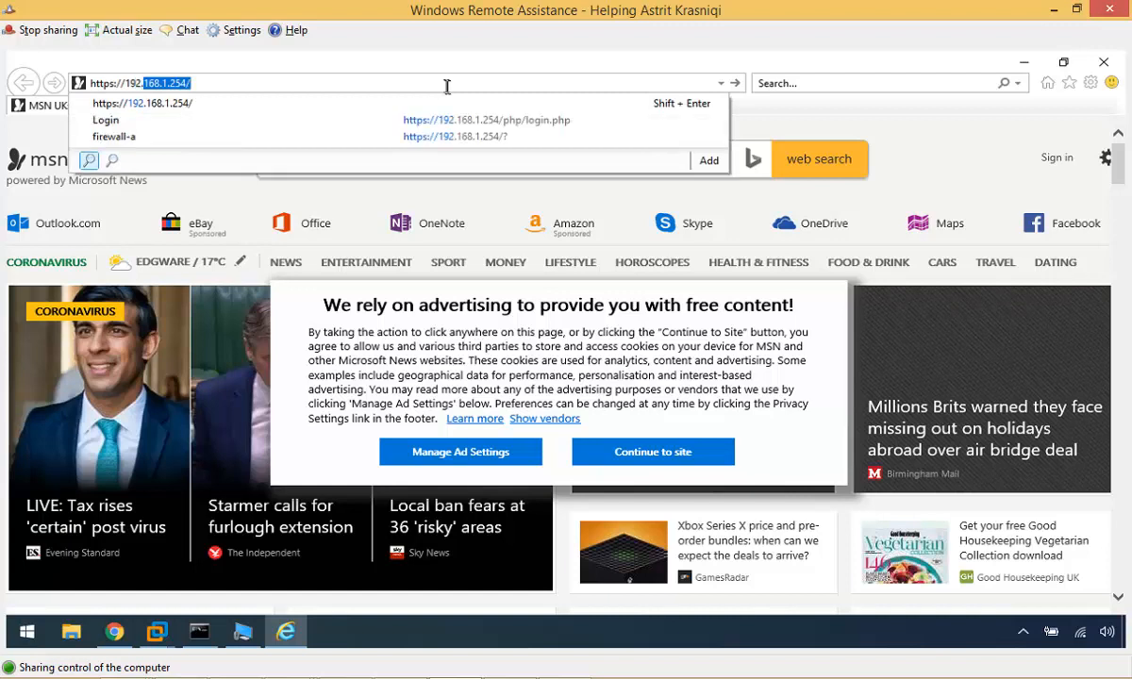
key("Return")
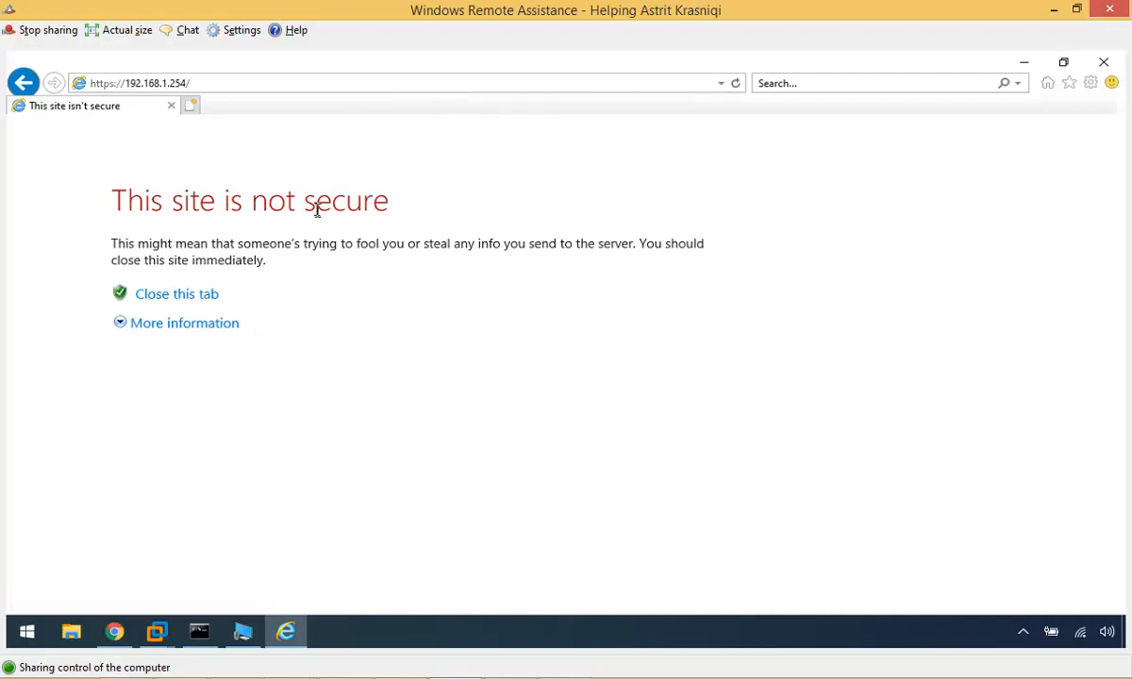
left_click(184, 324)
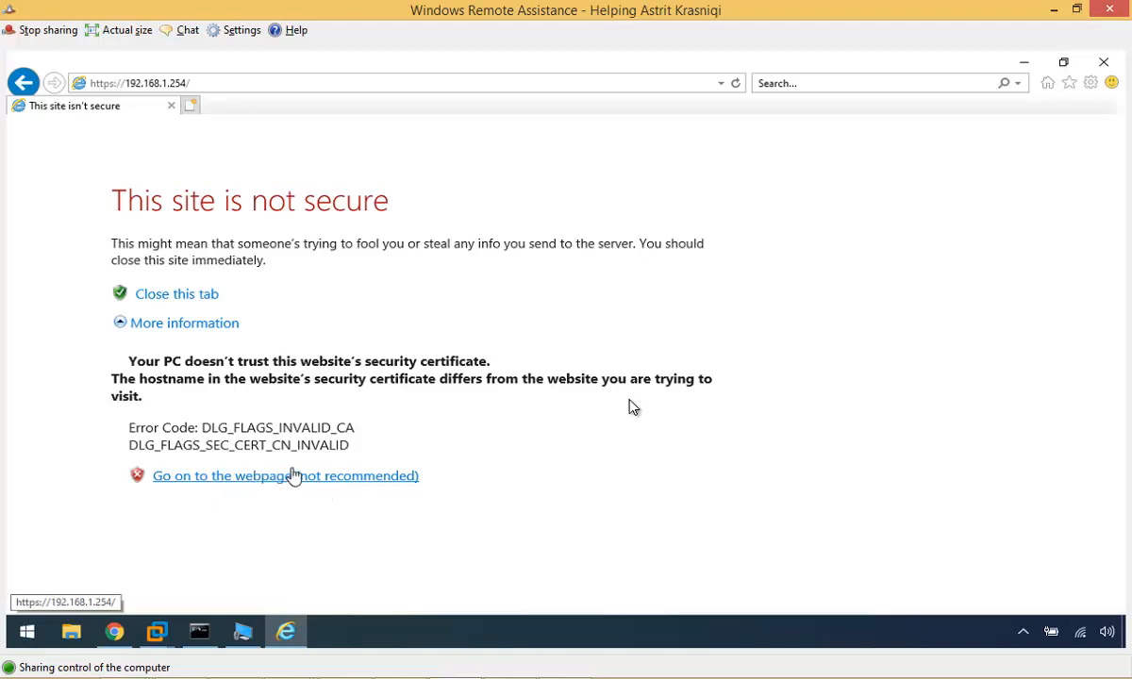
left_click(1105, 66)
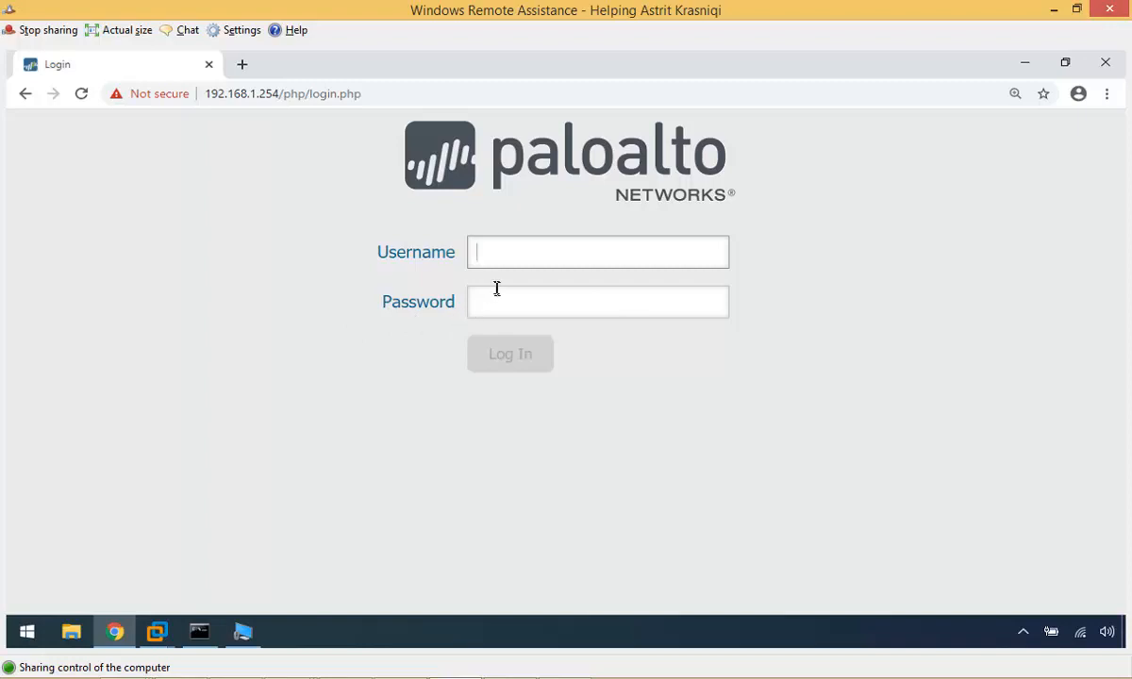
type("admin")
Step: Log in as admin, dismiss the PAN-OS 9.0 welcome notice, and underline the main tab row in red
key("Tab")
type("admi")
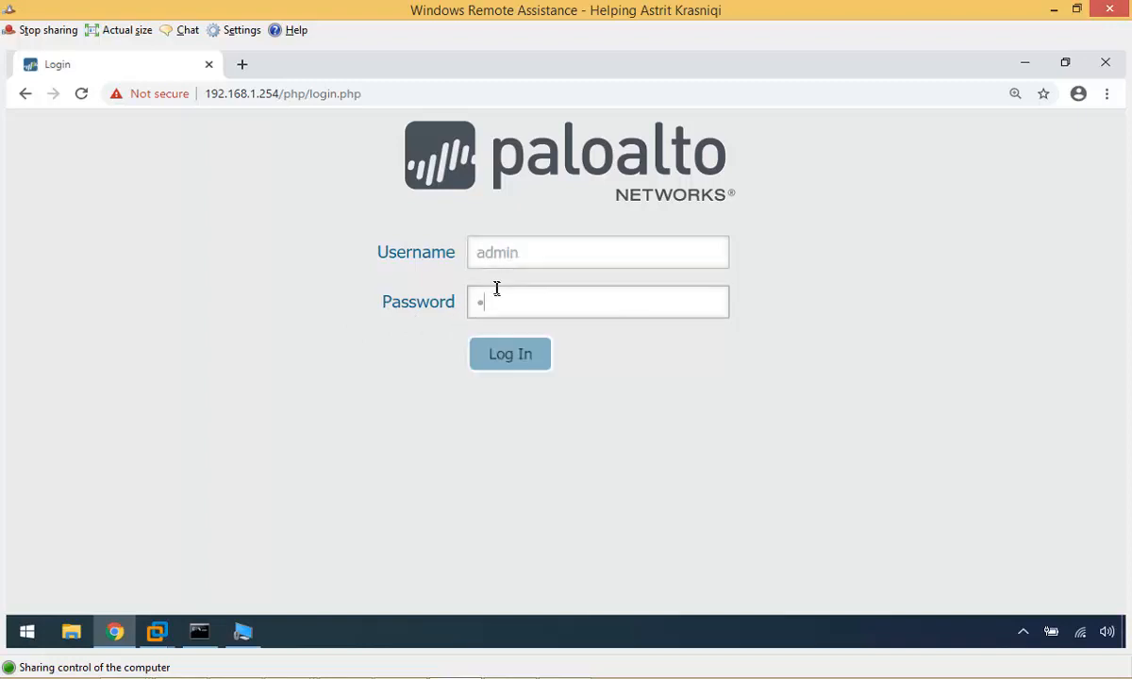
type("n")
key("Return")
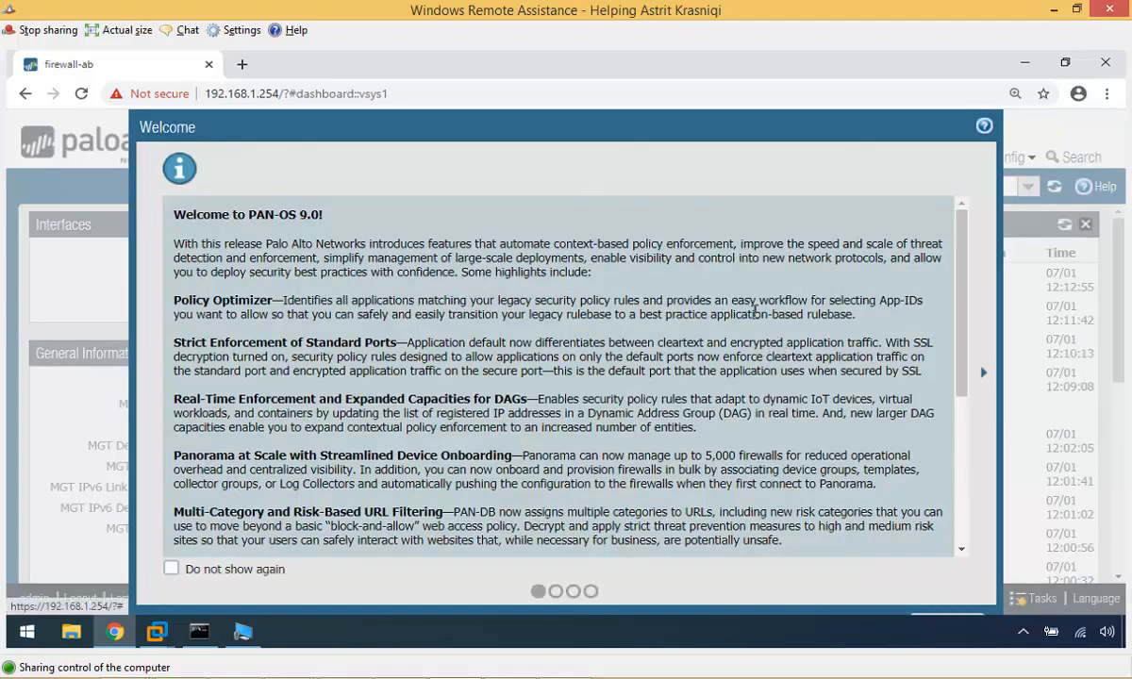
key("ctrl+minus")
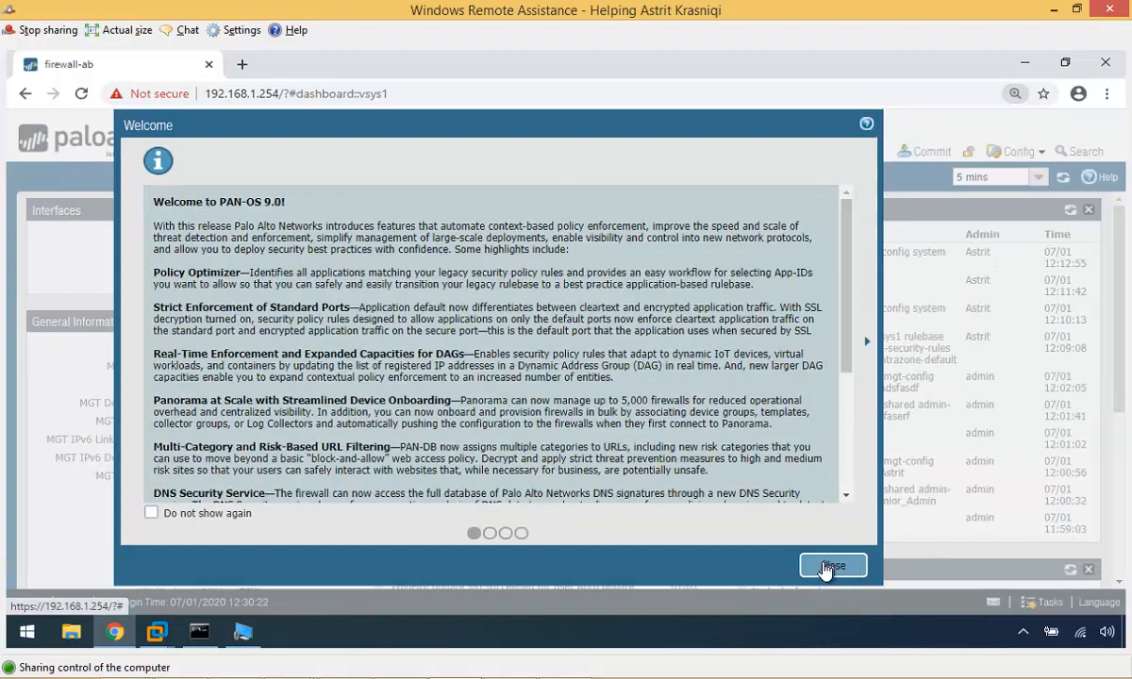
left_click(833, 565)
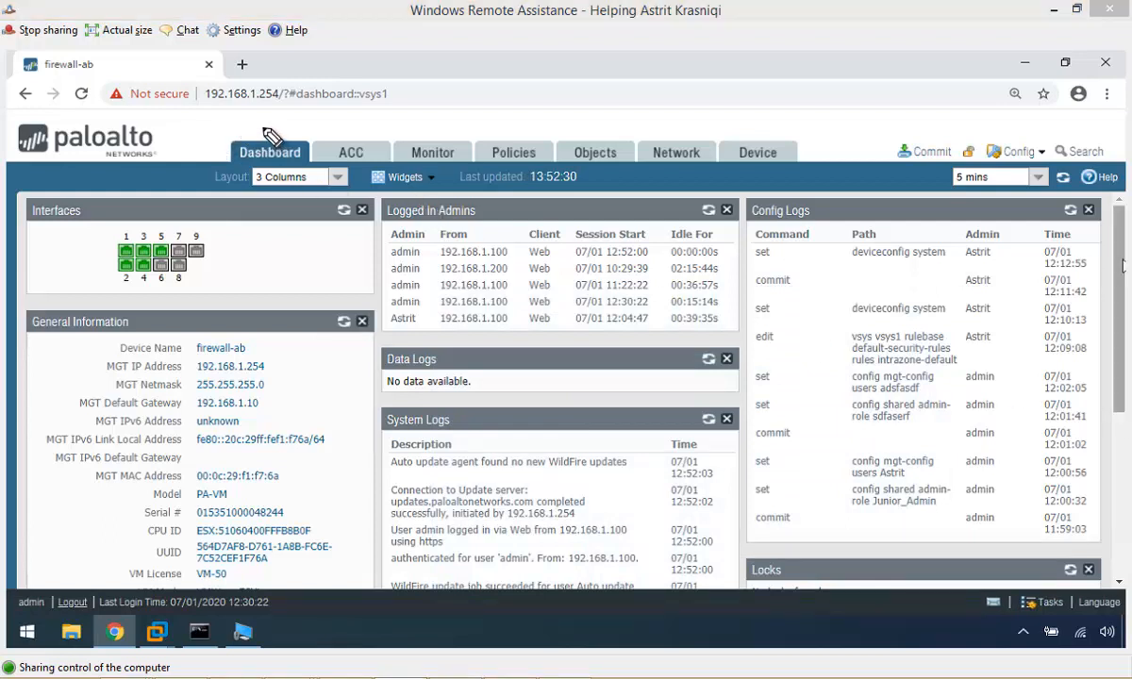
mouse_move(271, 132)
left_mouse_down()
mouse_move(827, 163)
mouse_move(235, 122)
left_mouse_up()
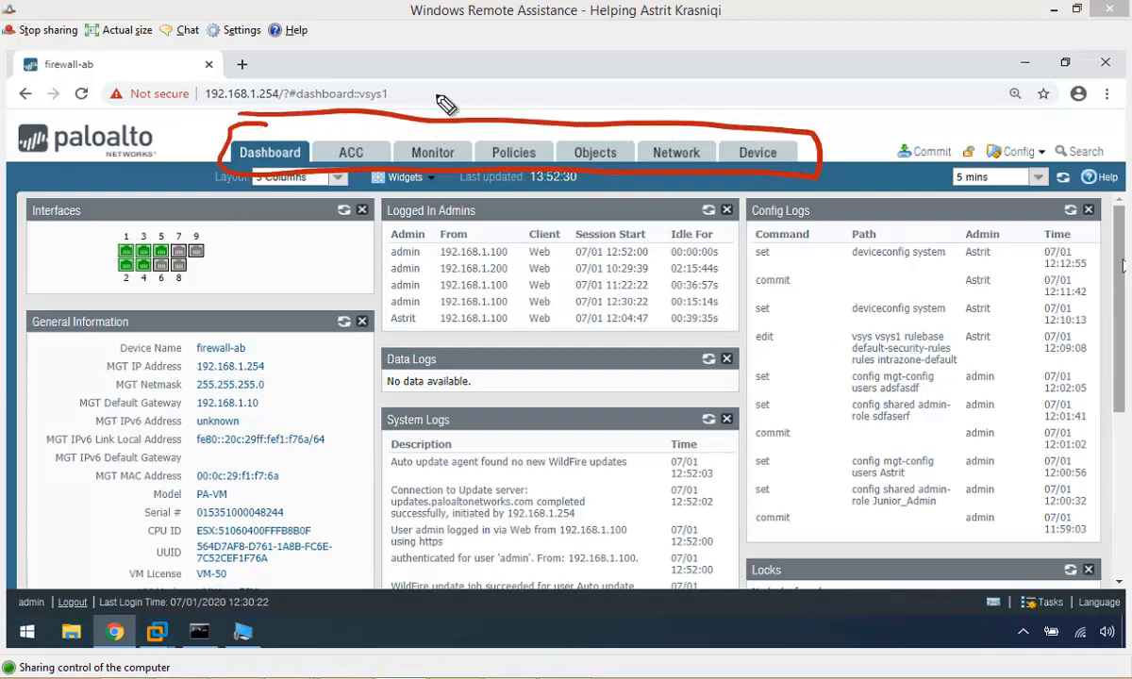
Step: Handwrite the red label 'Functional Cat. Tab' above the main sections
mouse_move(435, 83)
left_mouse_down()
mouse_move(443, 108)
mouse_move(464, 83)
left_mouse_up()
left_click_drag(439, 97, 642, 90)
left_click_drag(703, 66, 708, 90)
mouse_move(717, 80)
left_mouse_down()
mouse_move(759, 90)
mouse_move(821, 57)
left_mouse_up()
left_click_drag(806, 57, 811, 85)
left_click_drag(826, 70, 867, 83)
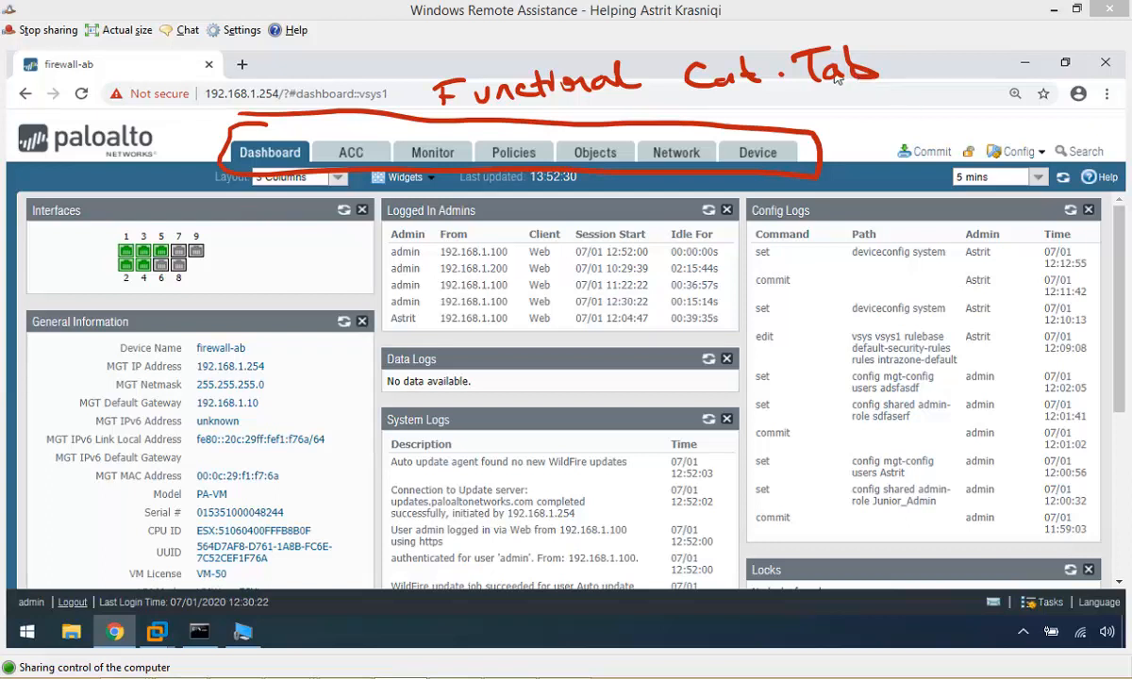
Step: Tour the ACC, Monitor, Policies and Objects sections, ending back on the Dashboard
left_click(370, 158)
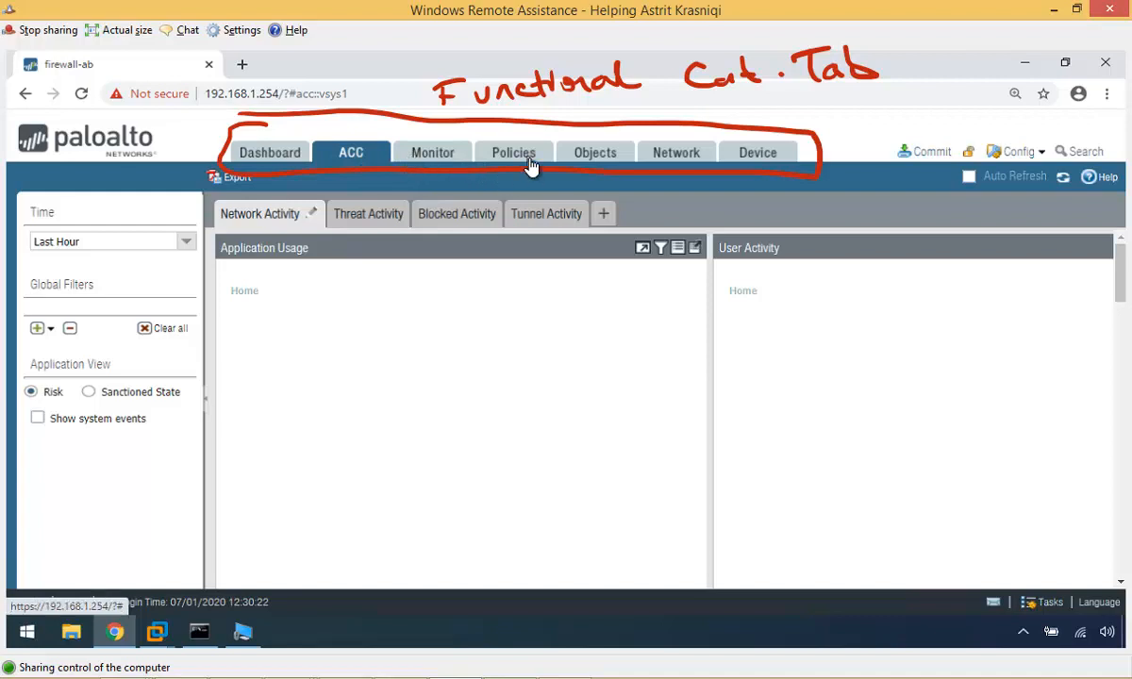
left_click(467, 160)
left_click(557, 156)
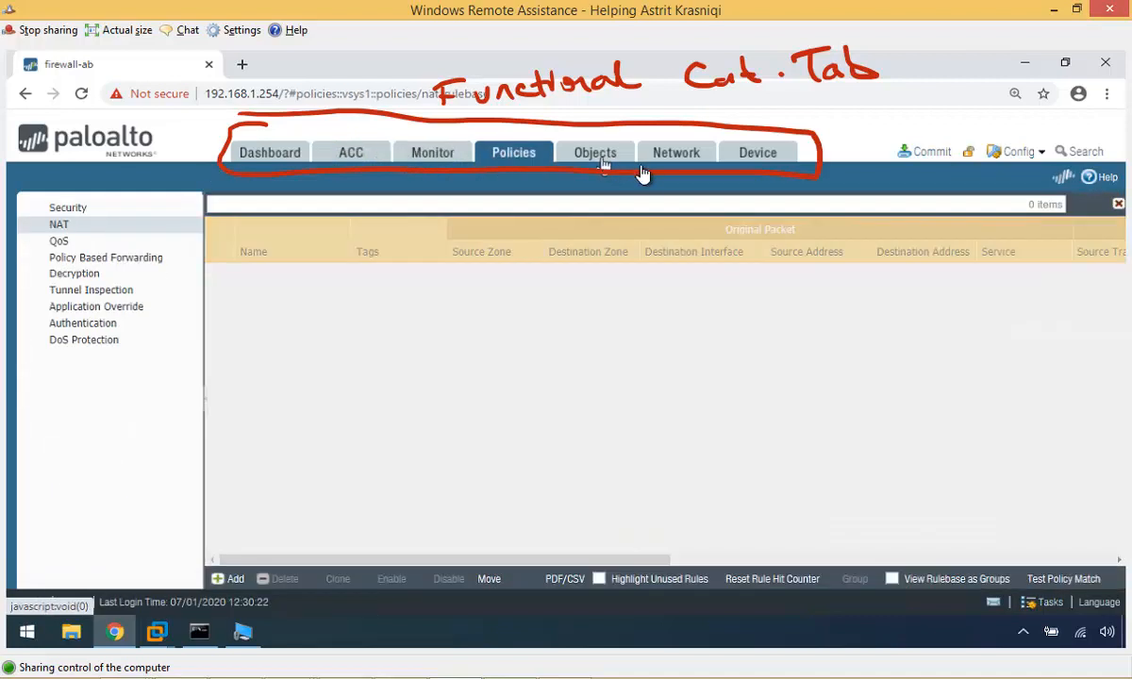
left_click(604, 159)
left_click(270, 153)
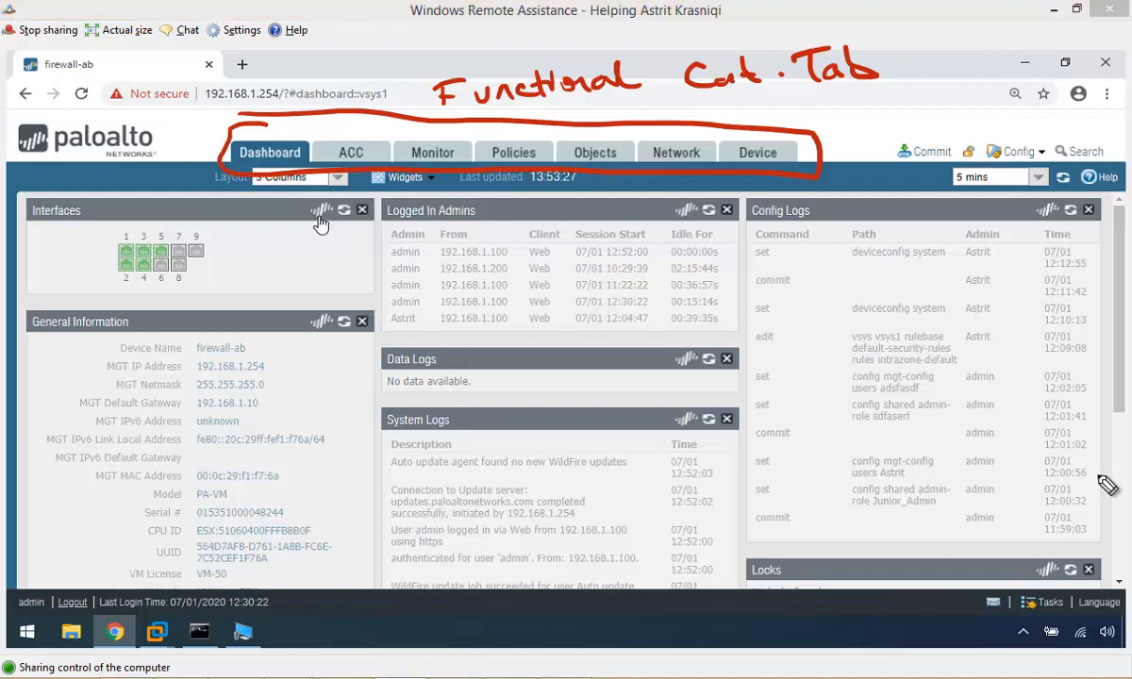
Step: Circle the admin name, the logout and last login time details, and the Tasks monitor in red
left_click_drag(46, 602, 67, 622)
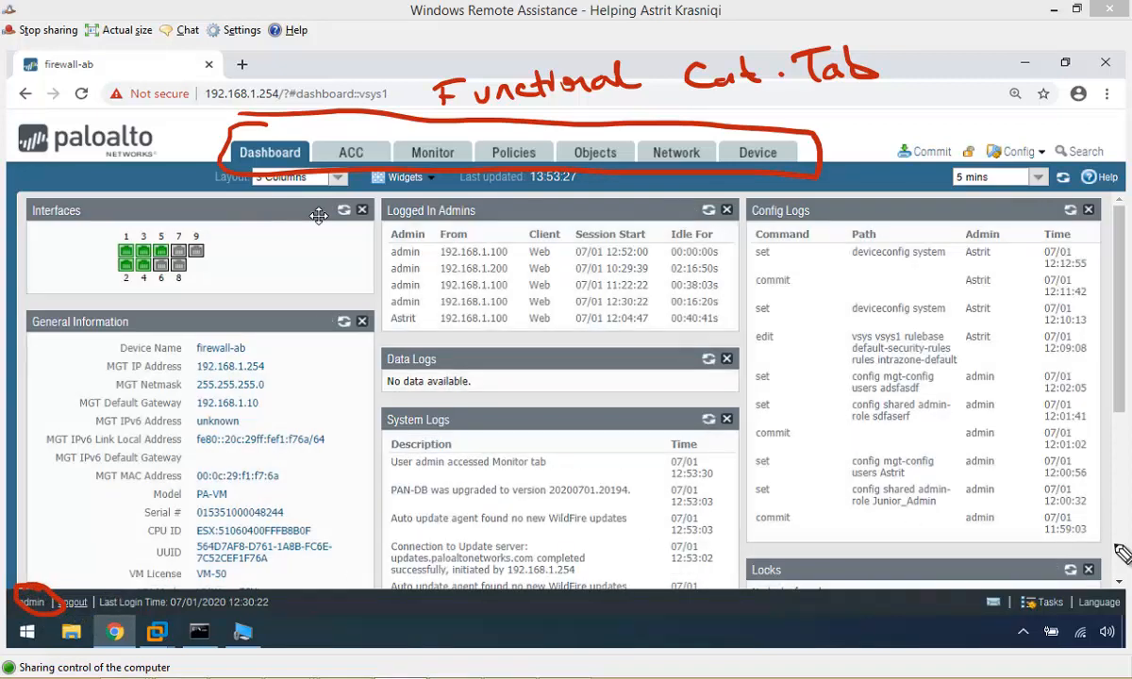
mouse_move(80, 578)
left_mouse_down()
mouse_move(247, 618)
mouse_move(57, 576)
left_mouse_up()
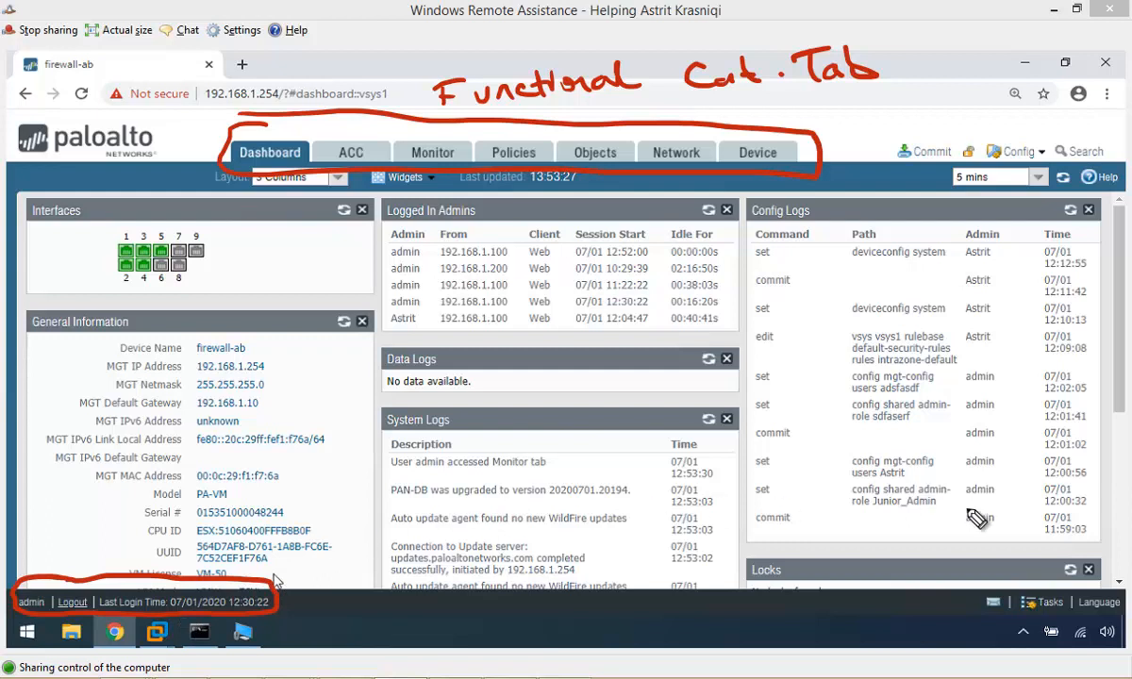
left_click_drag(1038, 580, 1047, 585)
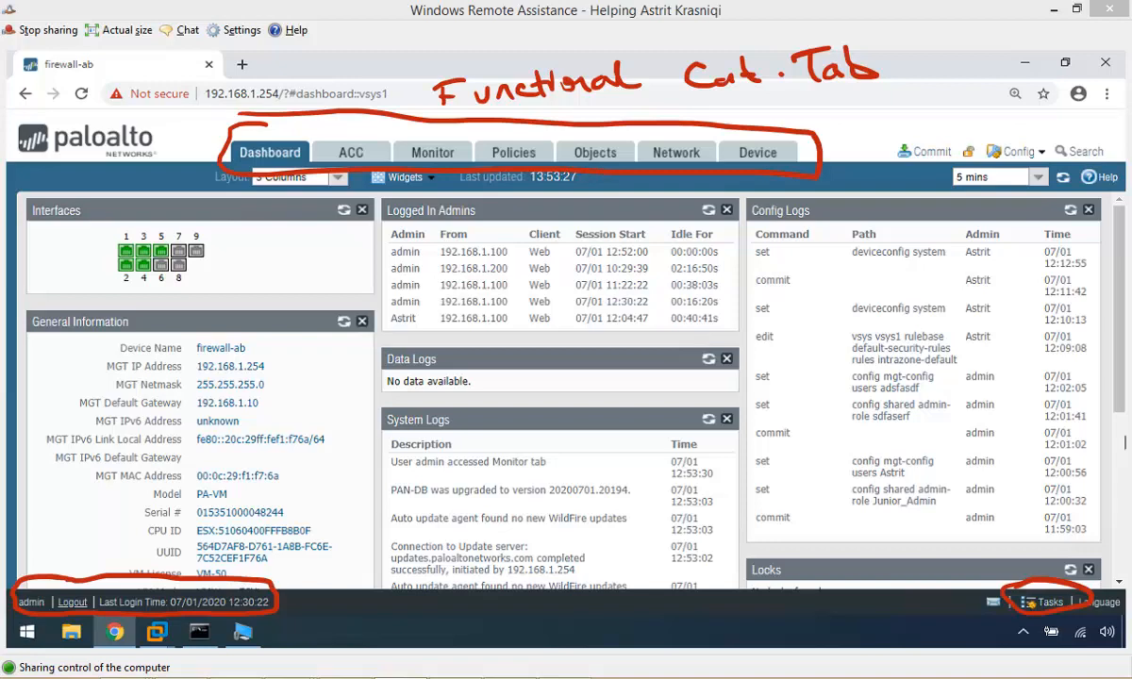
left_click(1054, 604)
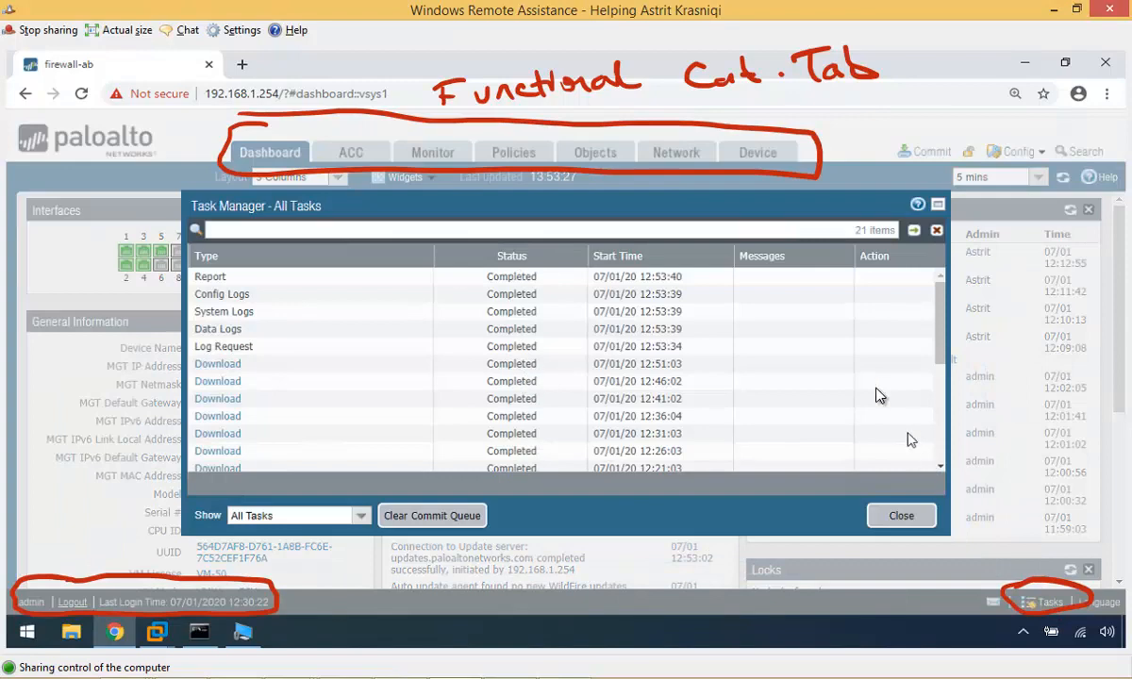
left_click(903, 518)
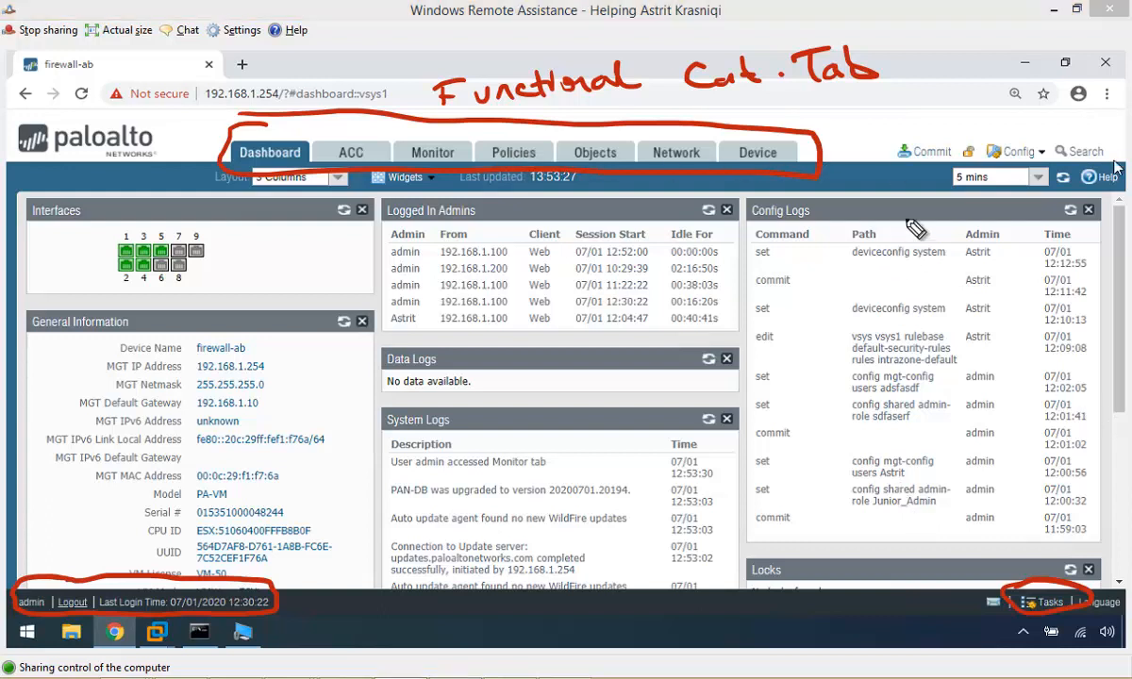
Step: Circle the Commit link and the Help button in red
mouse_move(882, 168)
left_mouse_down()
mouse_move(940, 177)
mouse_move(877, 142)
left_mouse_up()
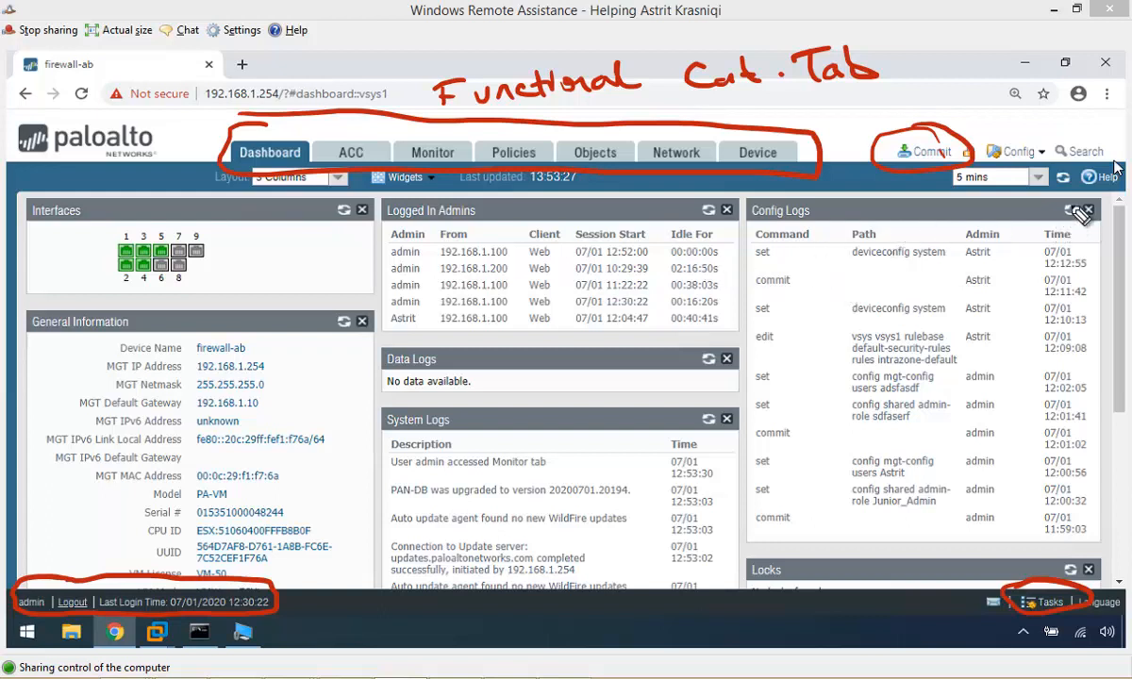
left_click_drag(1115, 168, 1085, 189)
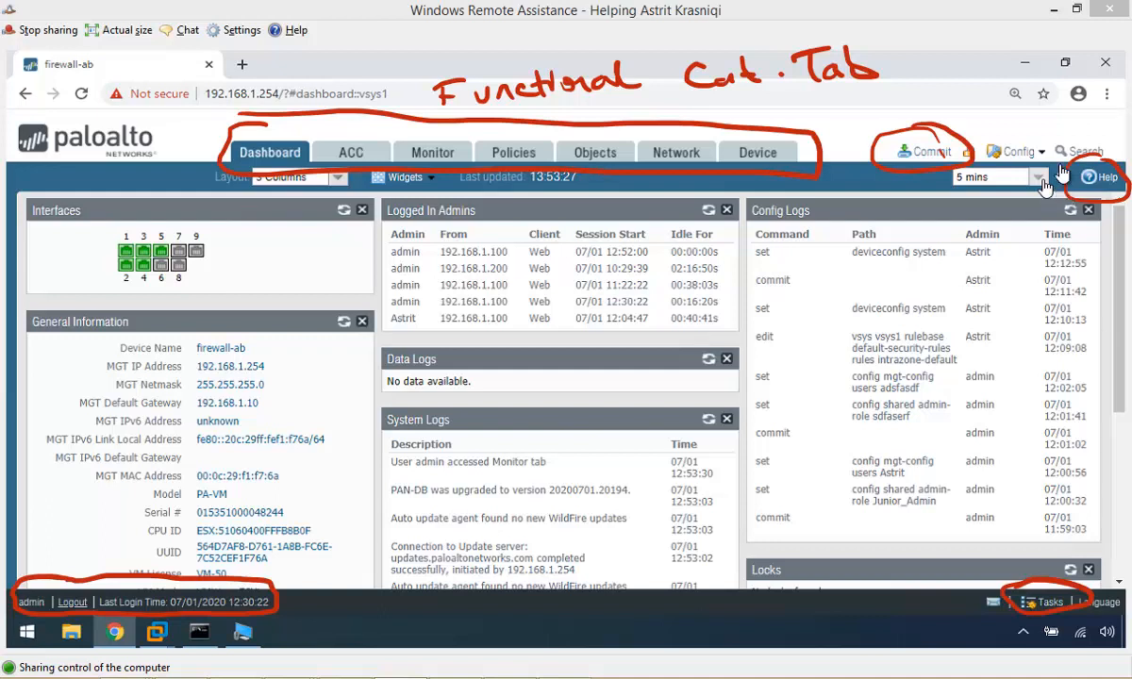
left_click(1099, 177)
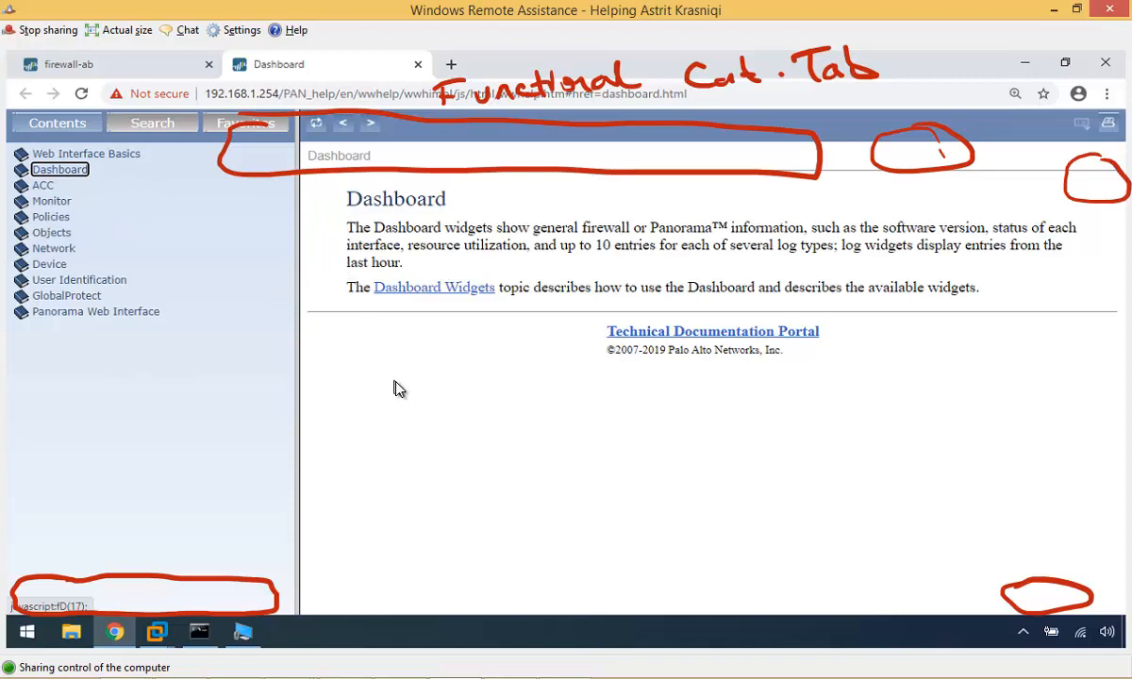
left_click(418, 64)
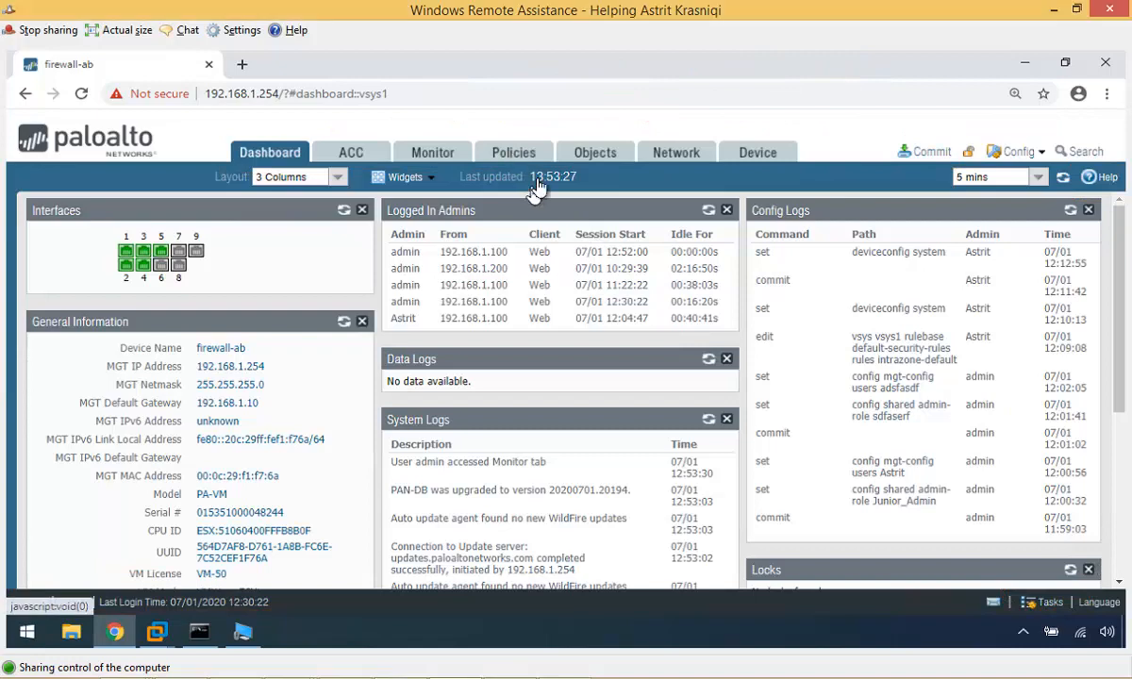
left_click(514, 153)
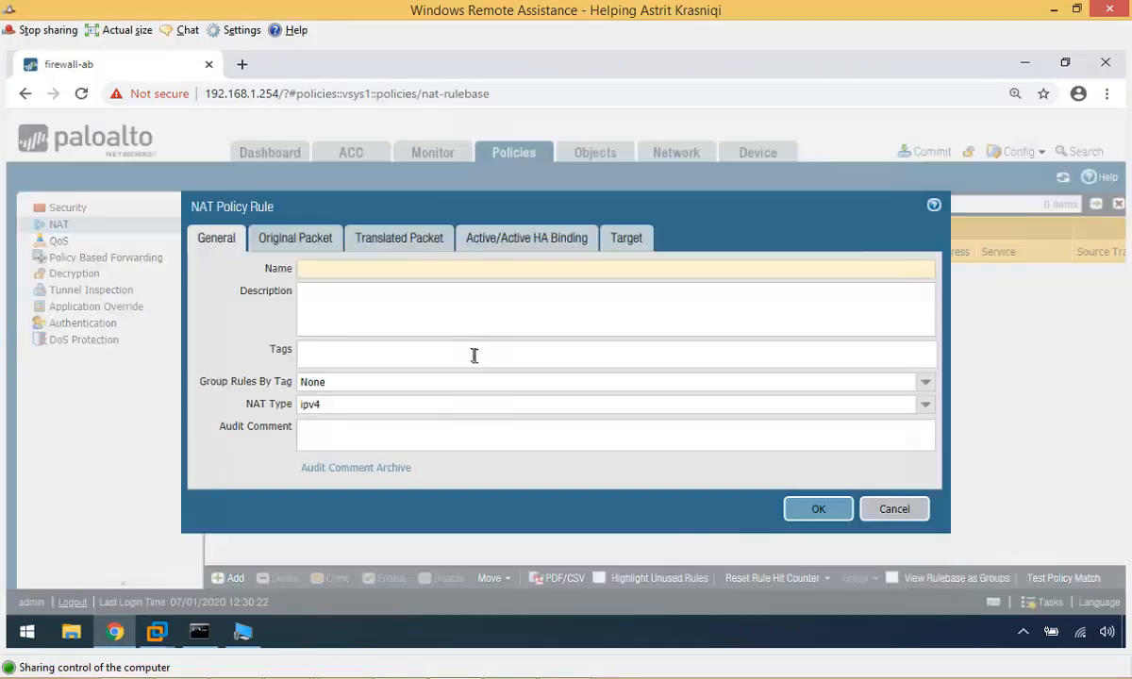
left_click_drag(533, 213, 601, 210)
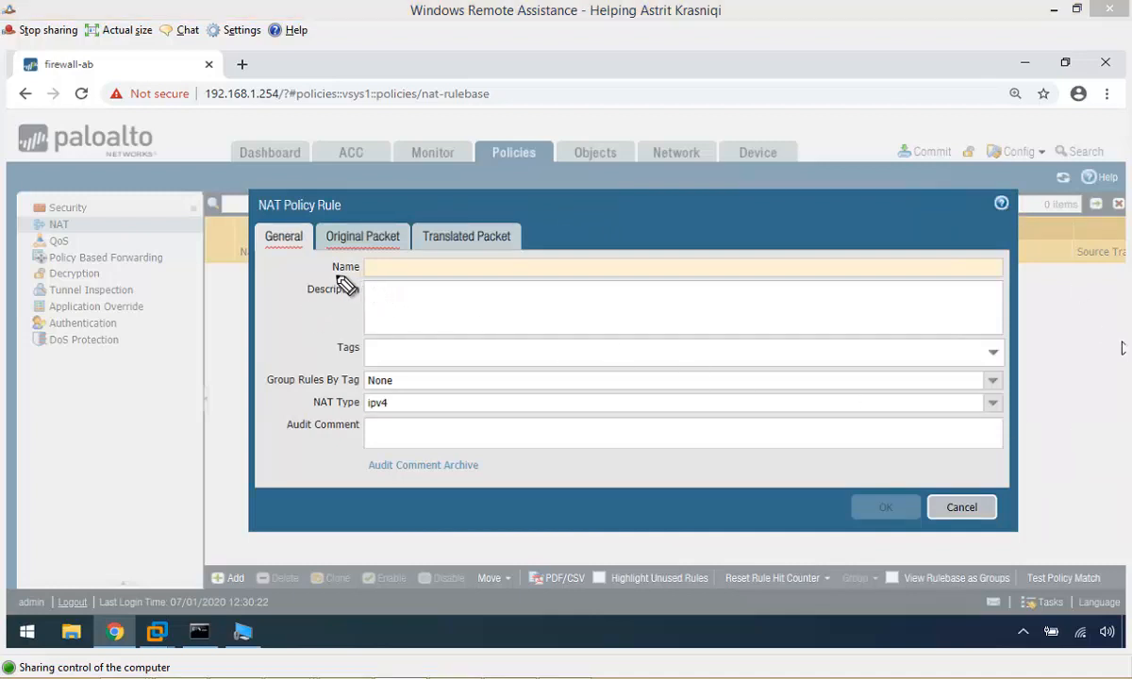
left_click_drag(264, 253, 408, 253)
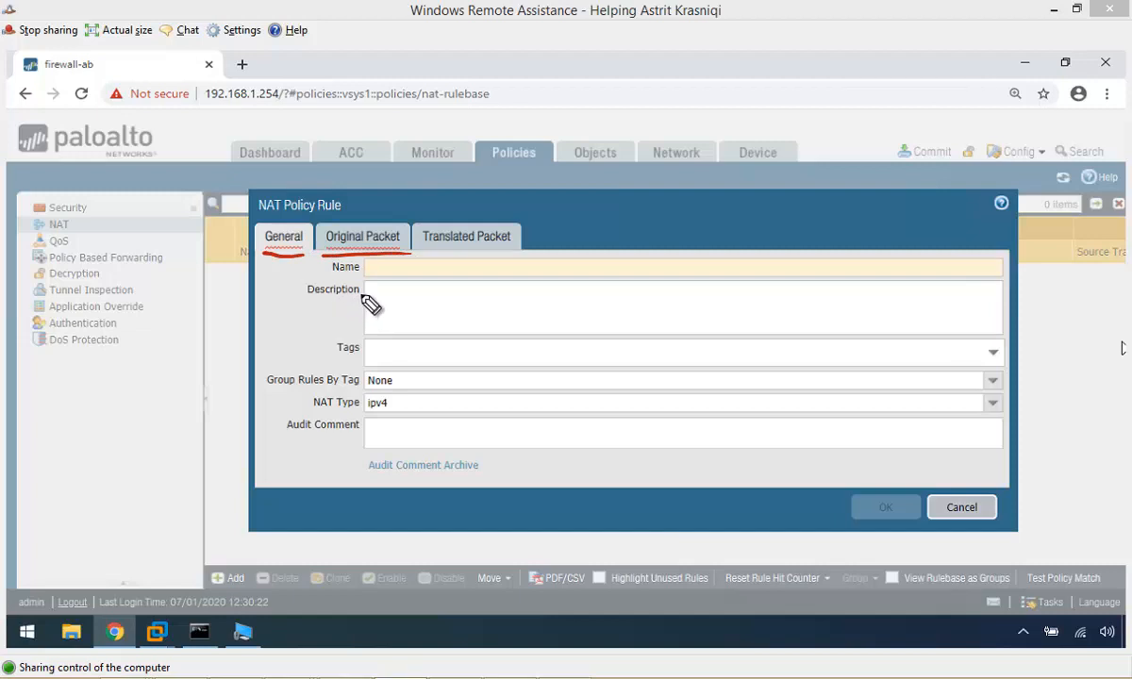
mouse_move(283, 224)
left_mouse_down()
mouse_move(261, 254)
mouse_move(300, 234)
left_mouse_up()
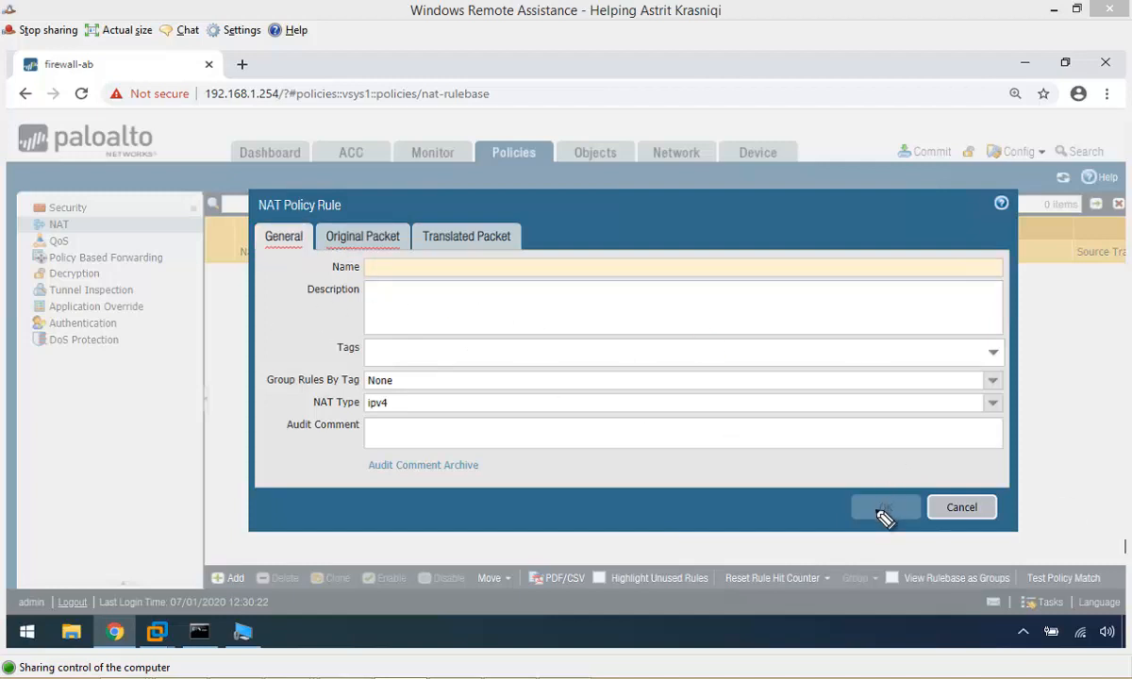
left_click_drag(900, 488, 929, 509)
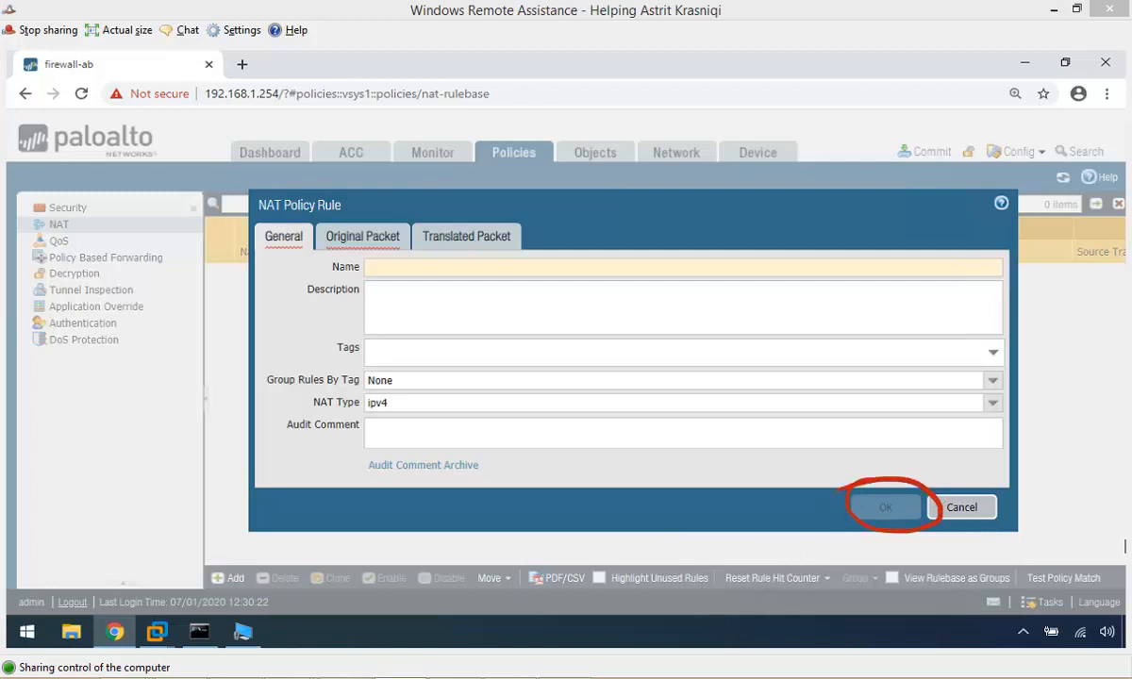
key("Escape")
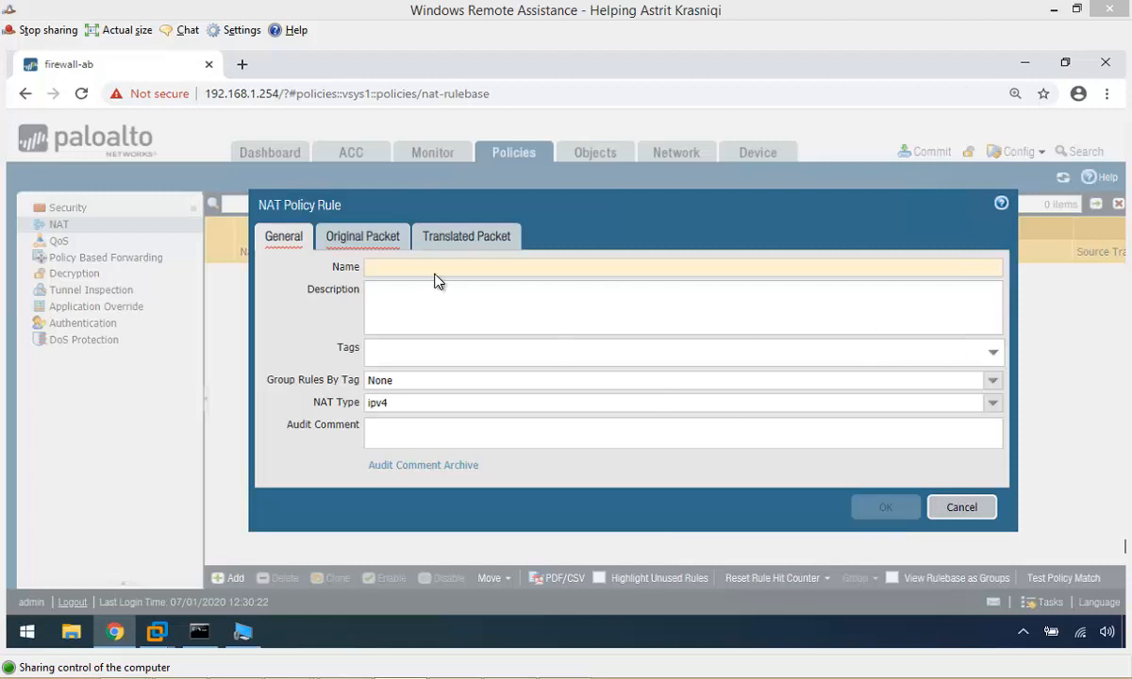
Step: Name the NAT rule 'test' and set its Original Packet source zone to inside
left_click(415, 267)
type("test")
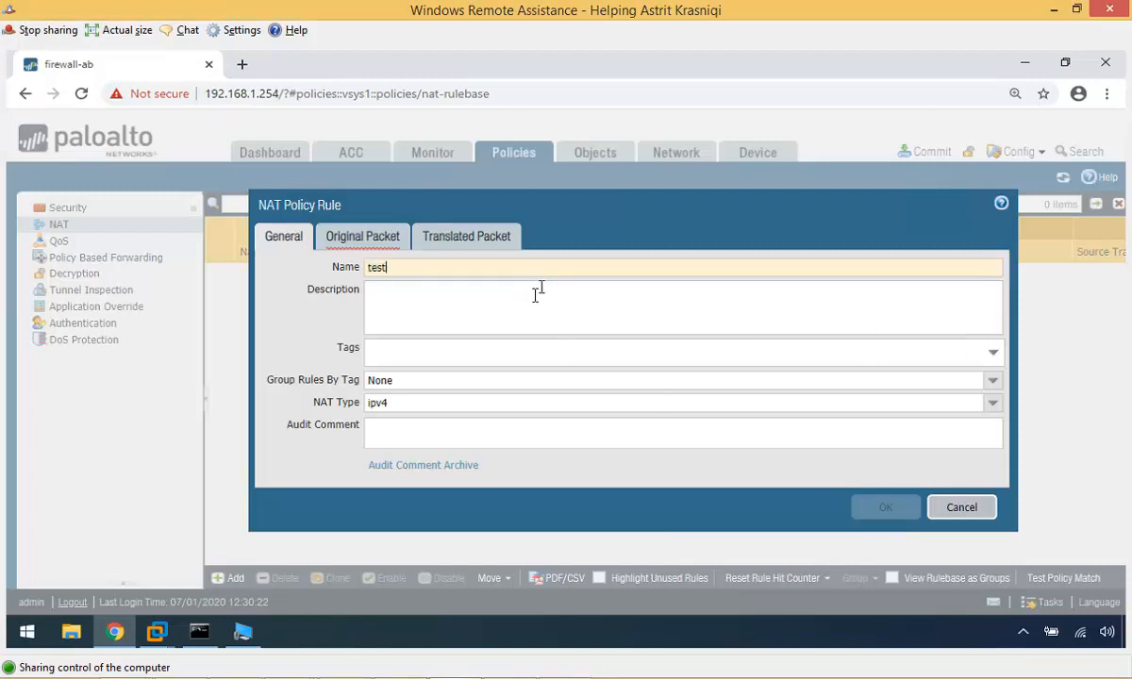
left_click(363, 236)
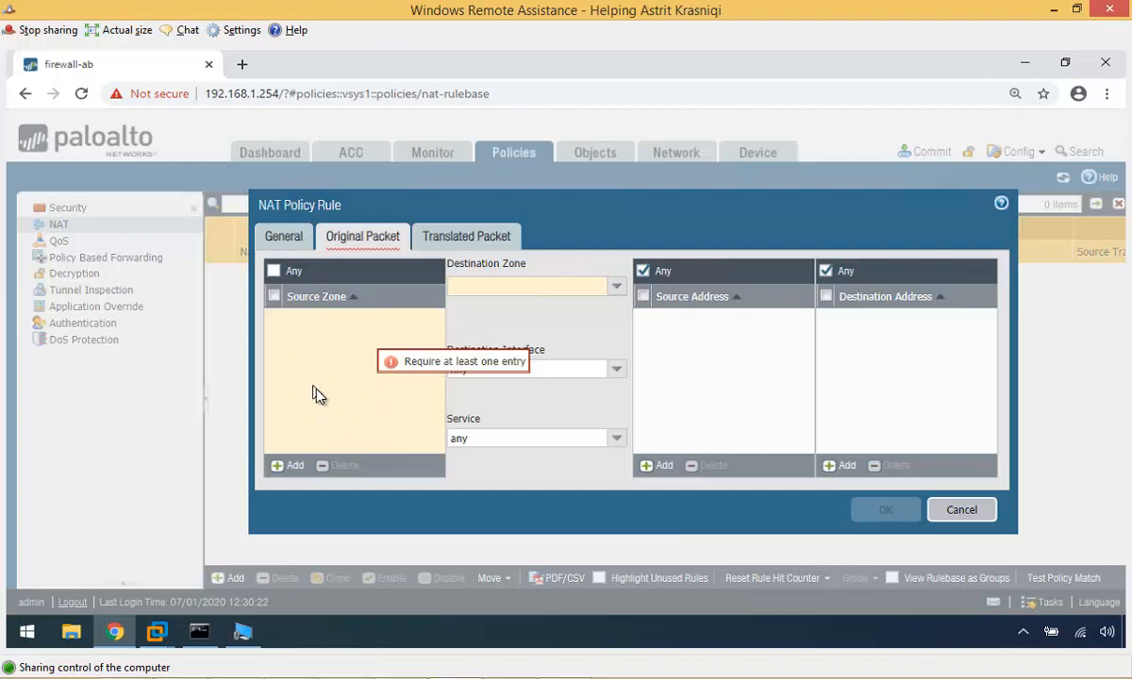
left_click(295, 466)
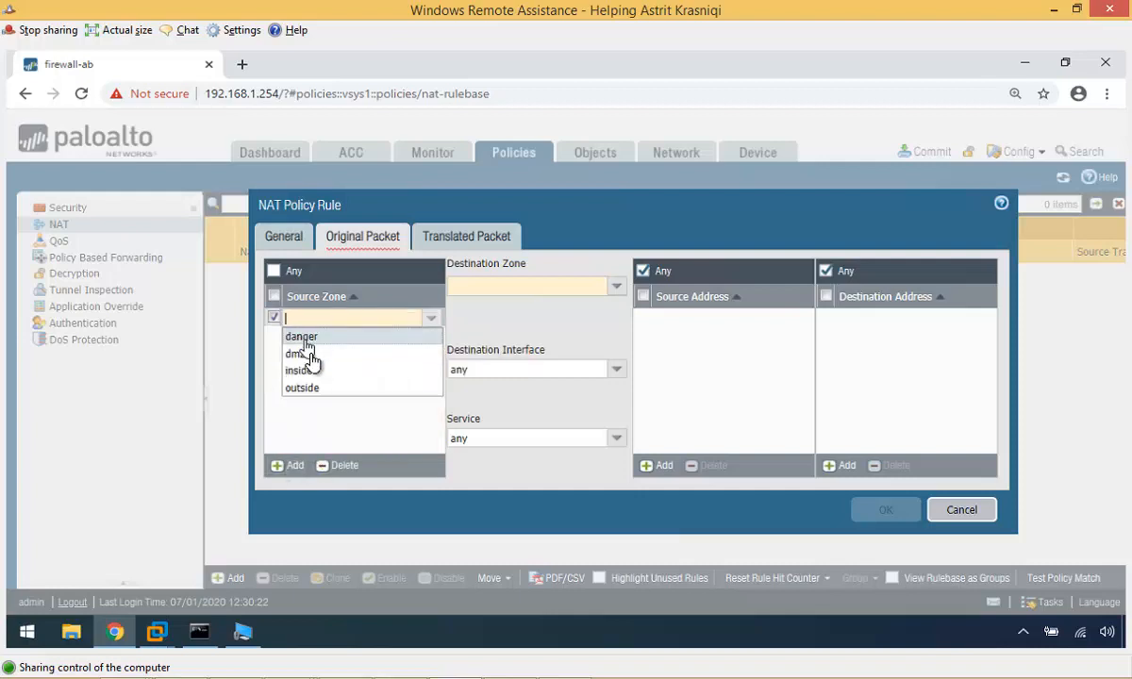
left_click(311, 372)
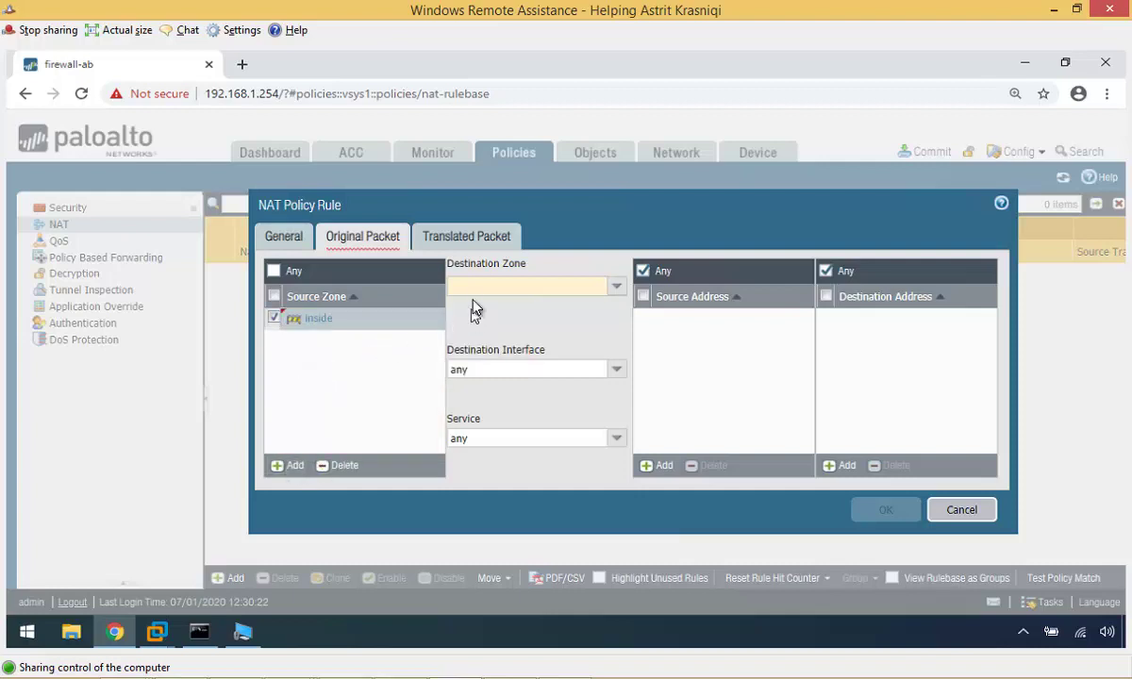
Step: Set the destination zone to outside and save the new test NAT rule
left_click(616, 286)
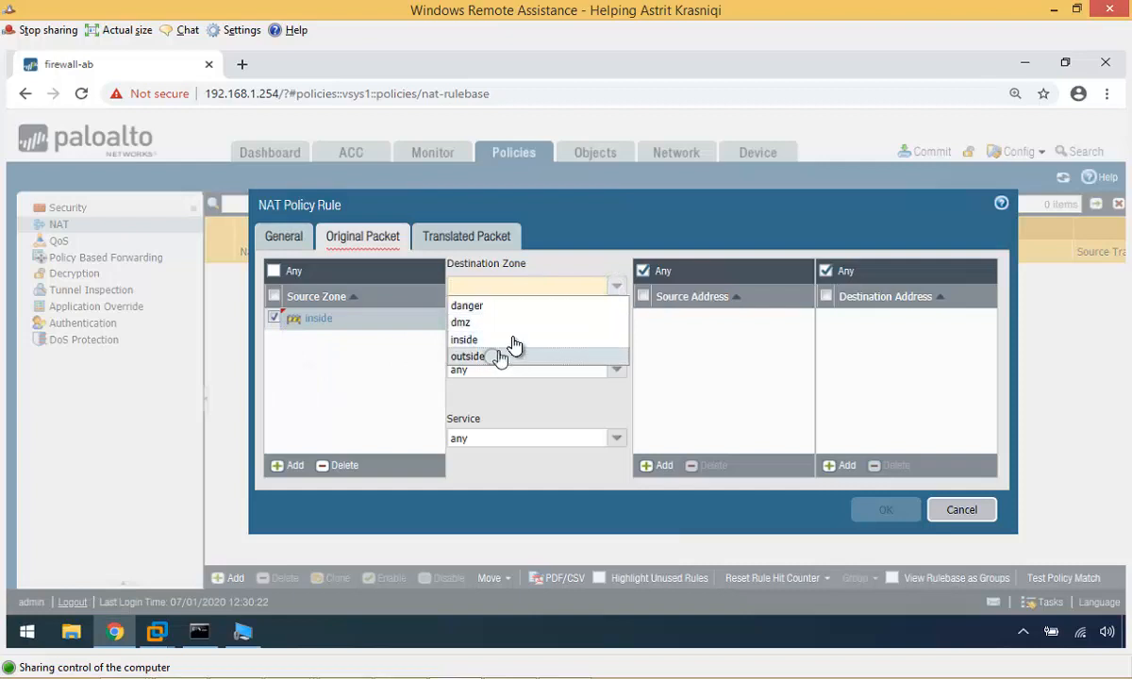
left_click(472, 357)
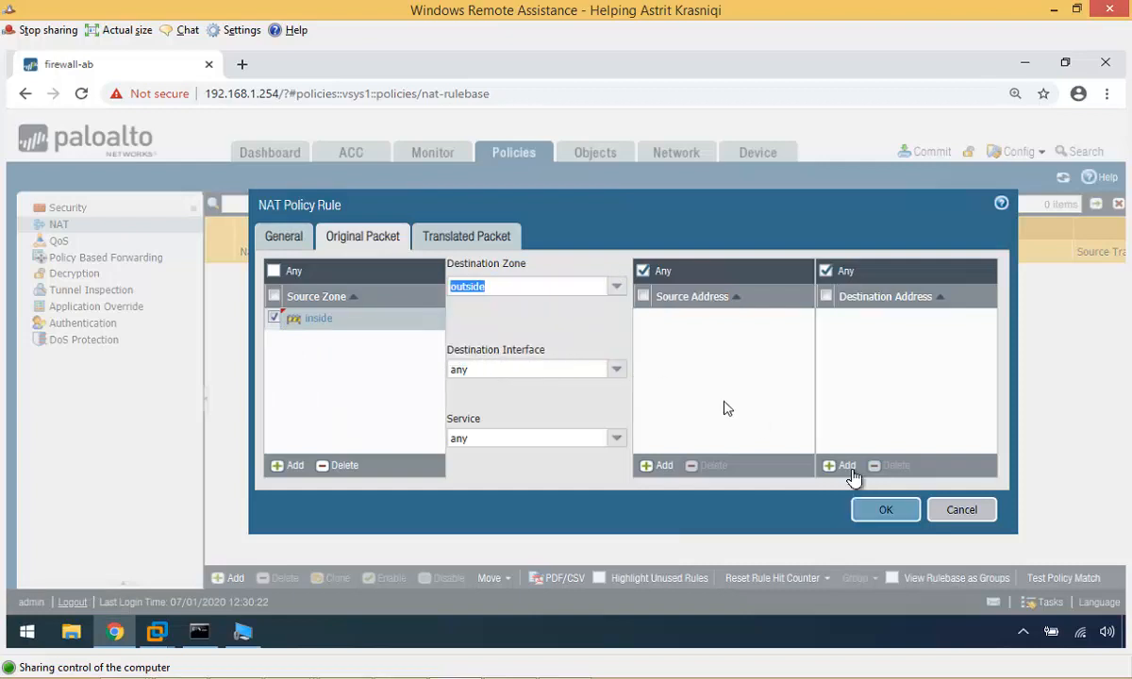
left_click(885, 510)
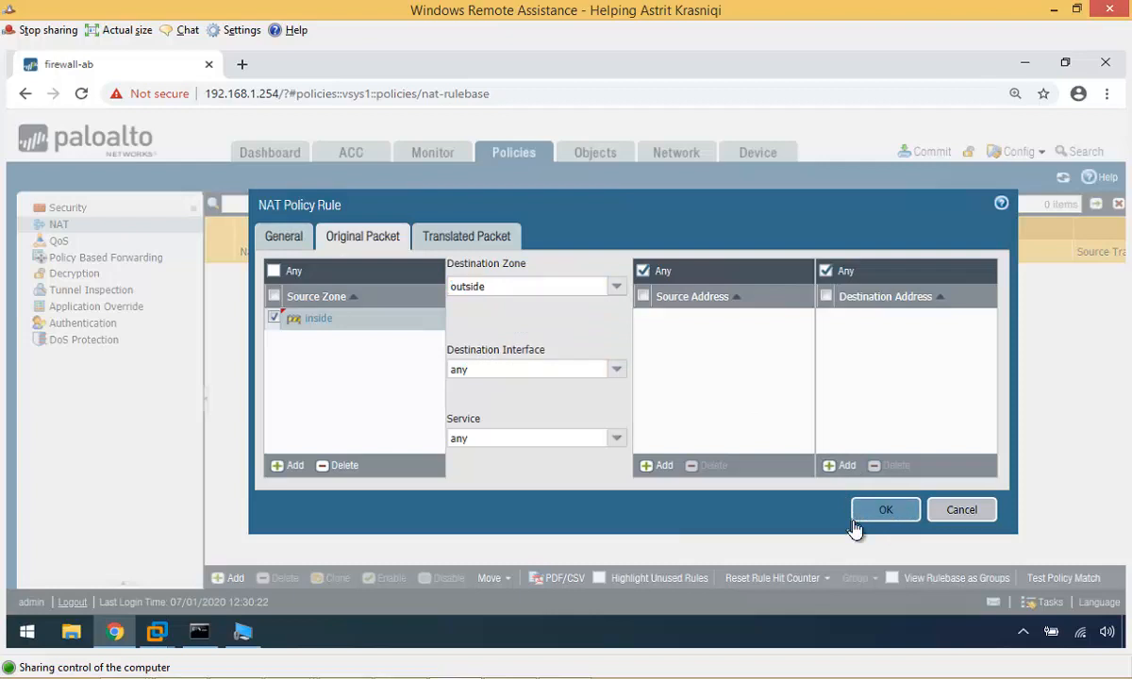
left_click(885, 510)
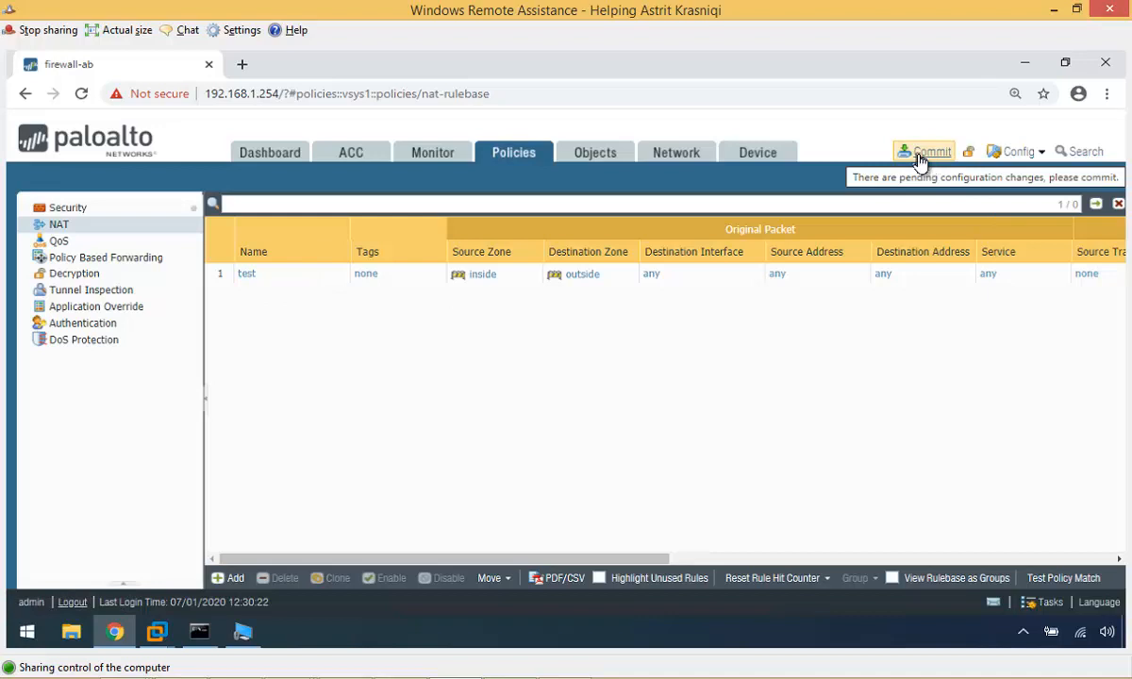
Step: Delete the test NAT rule with confirmation and return to the Dashboard
left_click(220, 274)
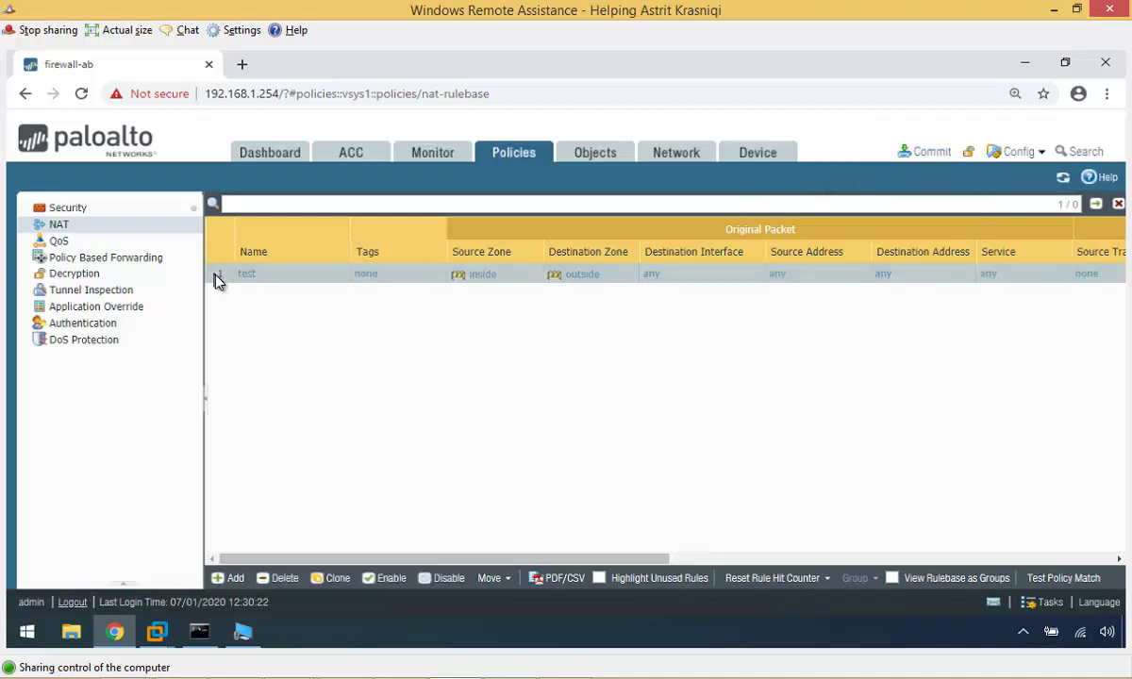
left_click(283, 578)
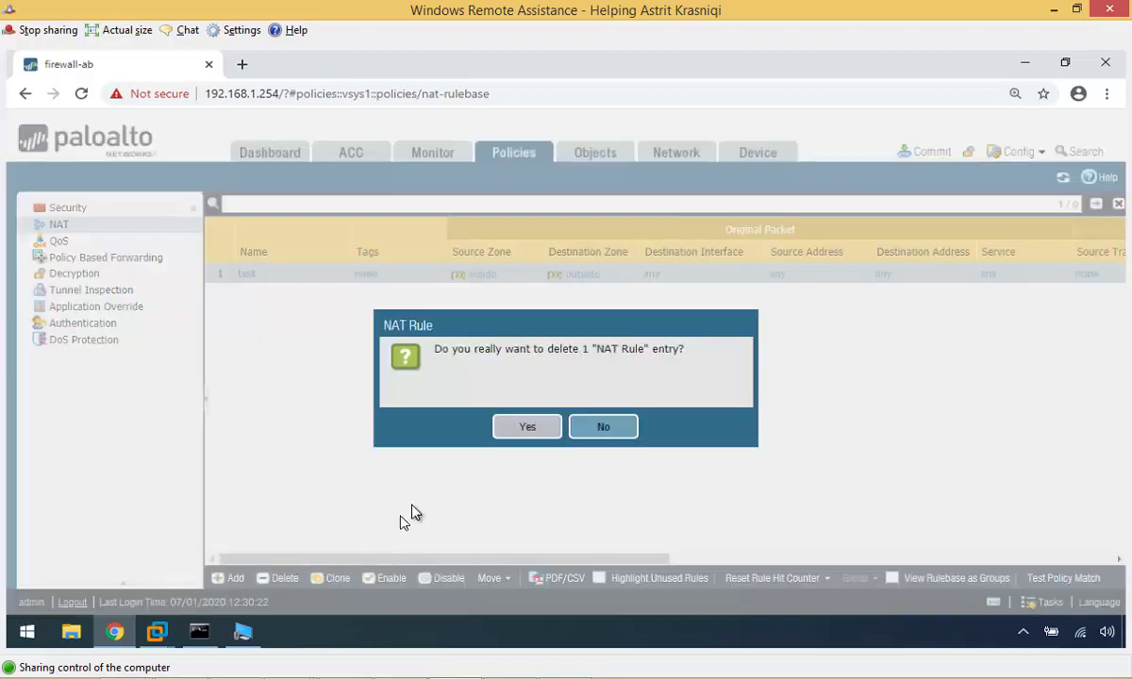
left_click(533, 429)
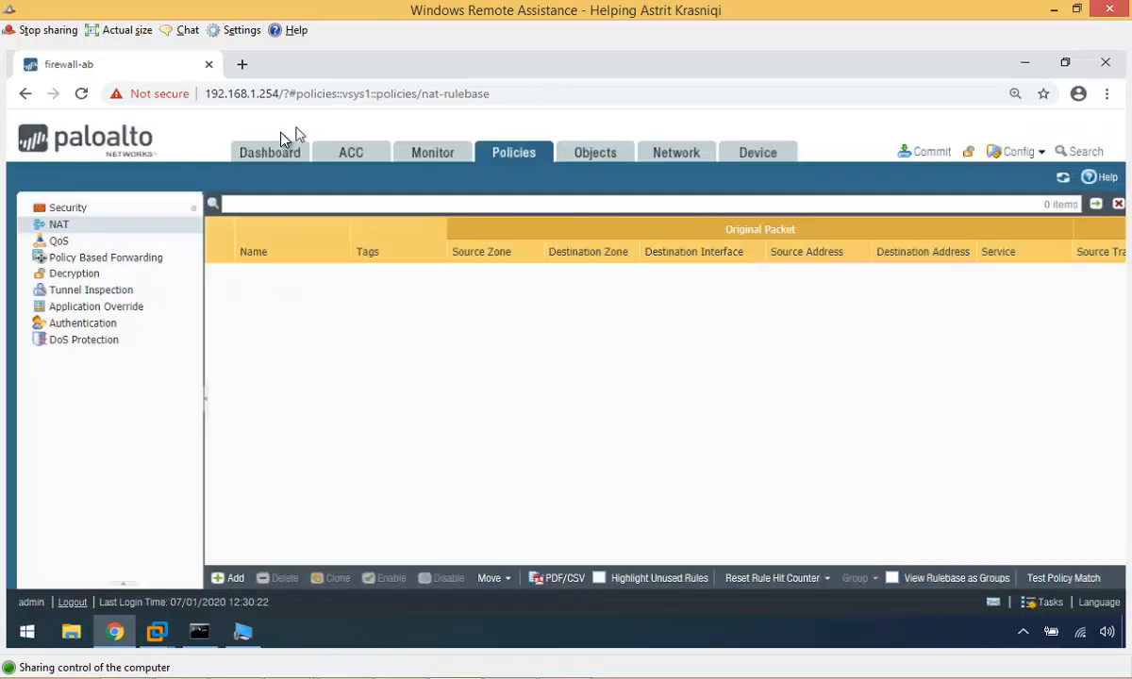
left_click(270, 152)
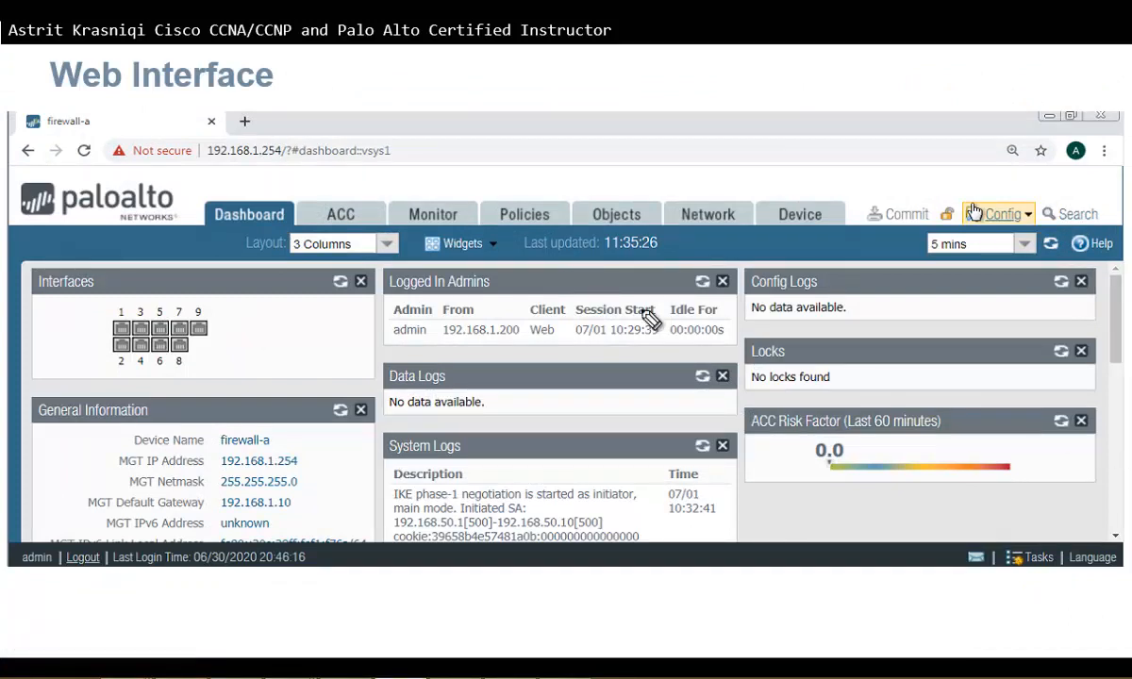
Step: Mark the tab bar, admin login, Tasks, Commit and Help with the pen, erase the ink, and advance a slide
left_click_drag(219, 193, 854, 196)
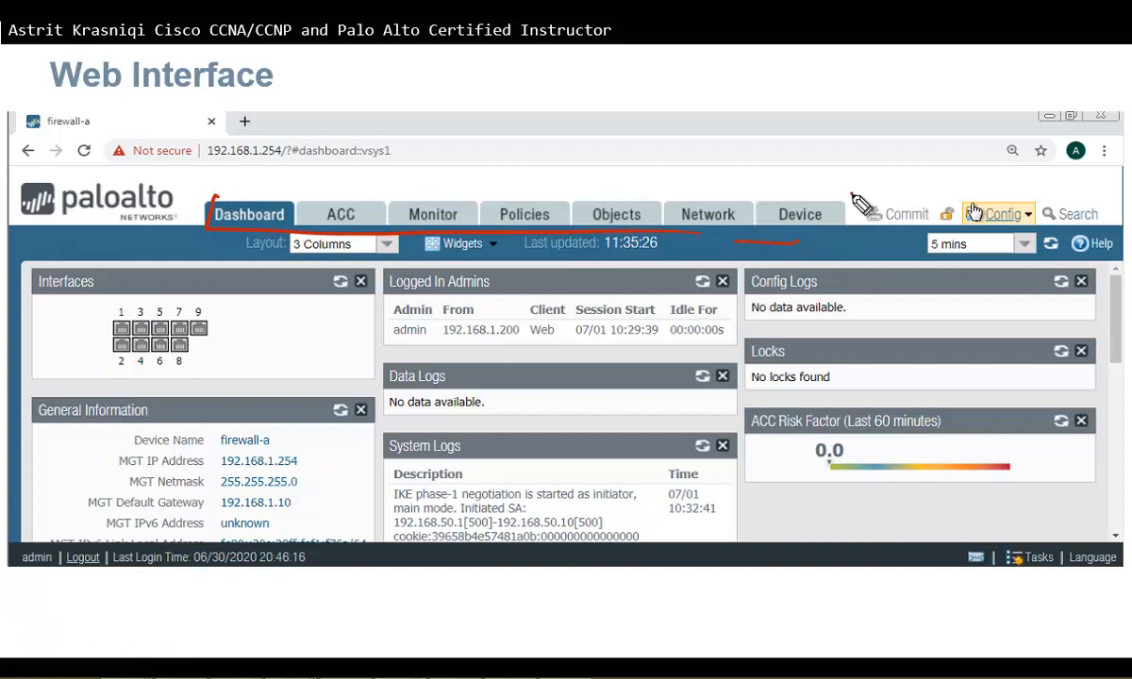
left_click_drag(94, 537, 291, 558)
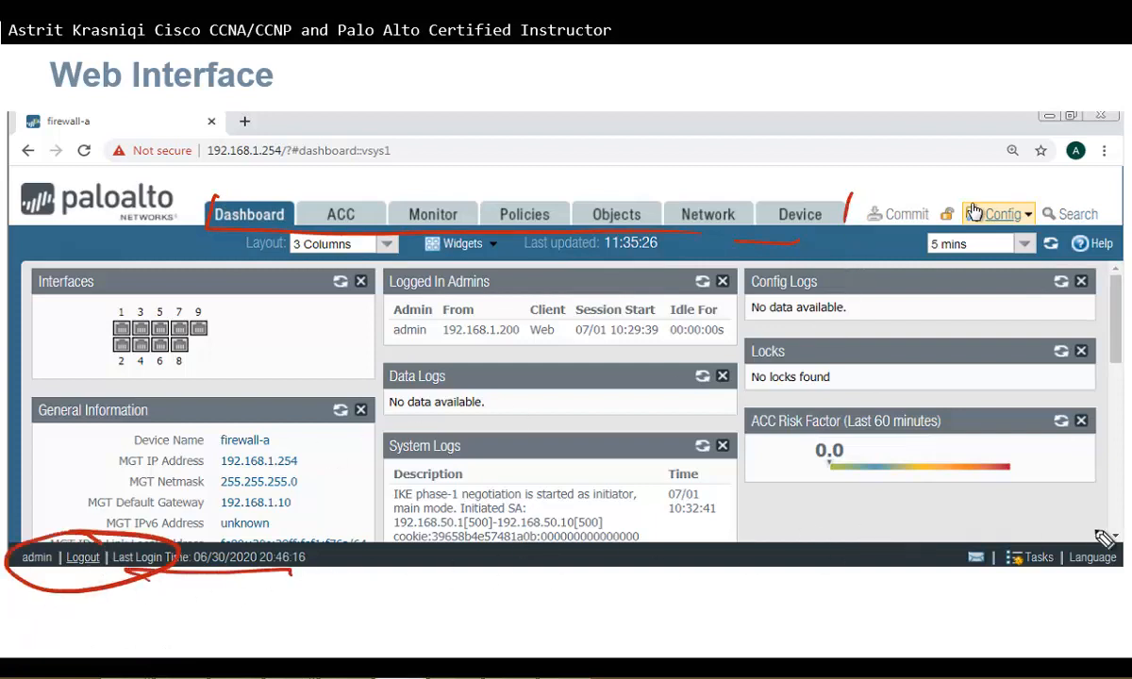
left_click_drag(1038, 532, 1047, 536)
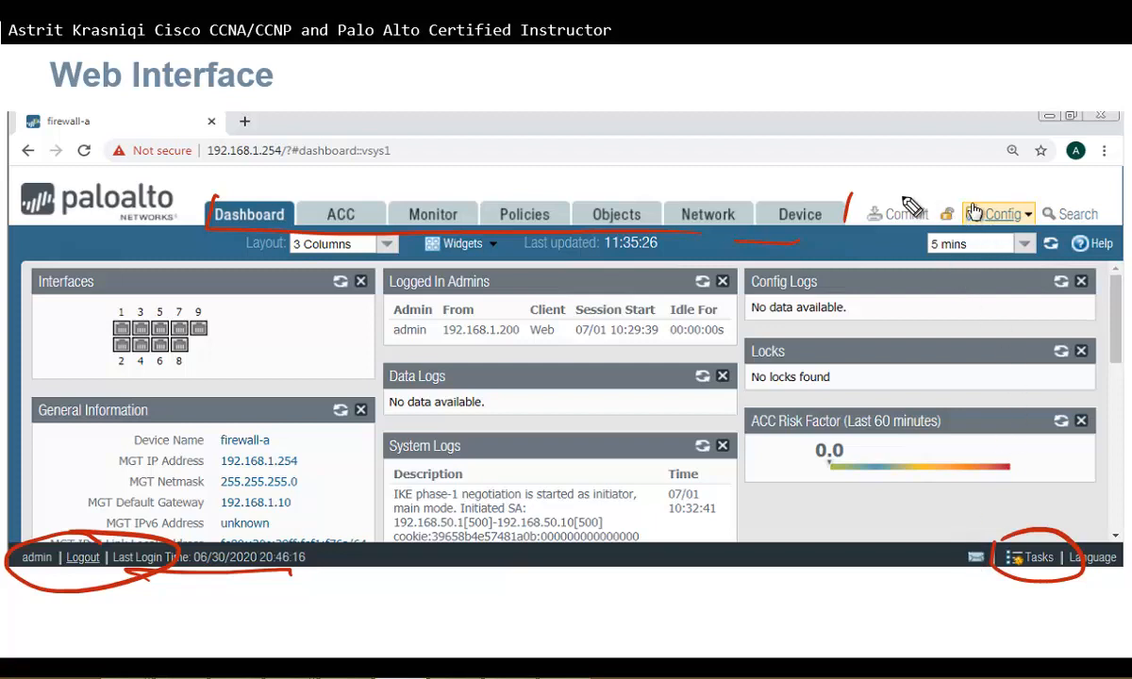
left_click_drag(911, 205, 898, 236)
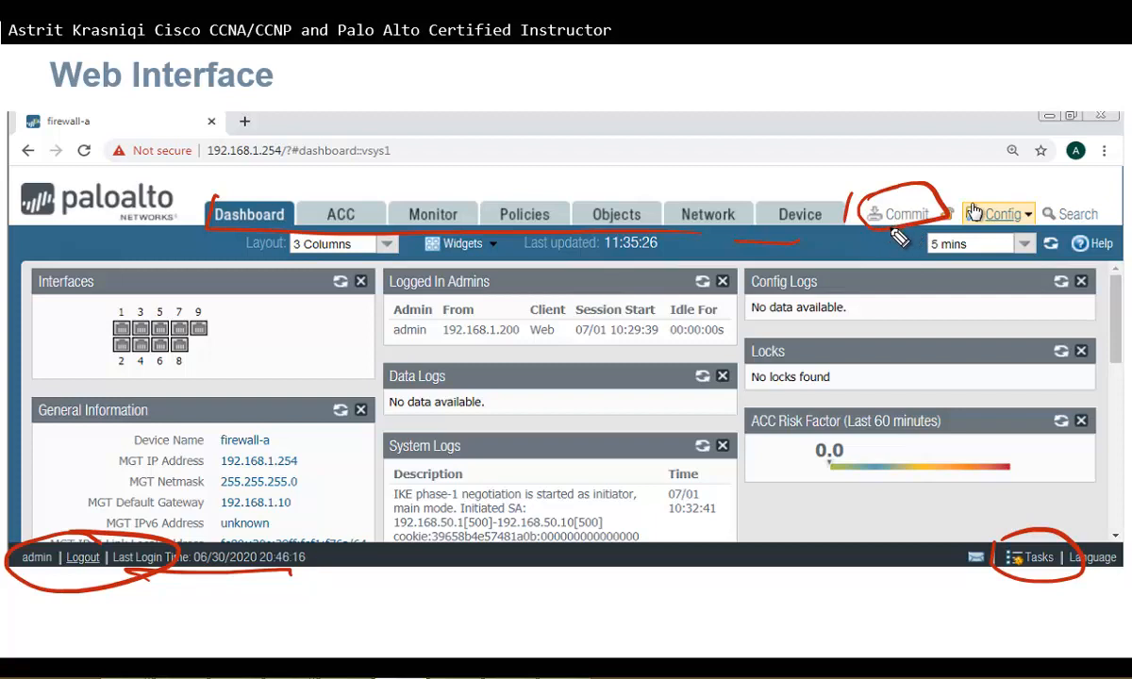
left_click_drag(1070, 234, 1094, 269)
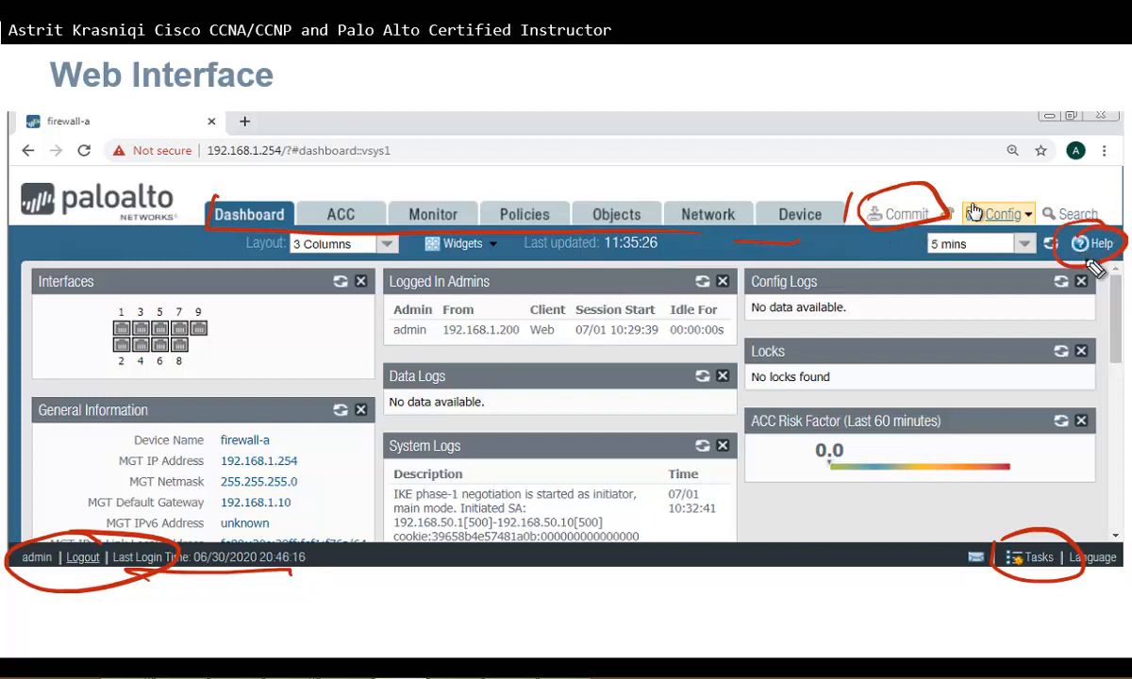
key("e")
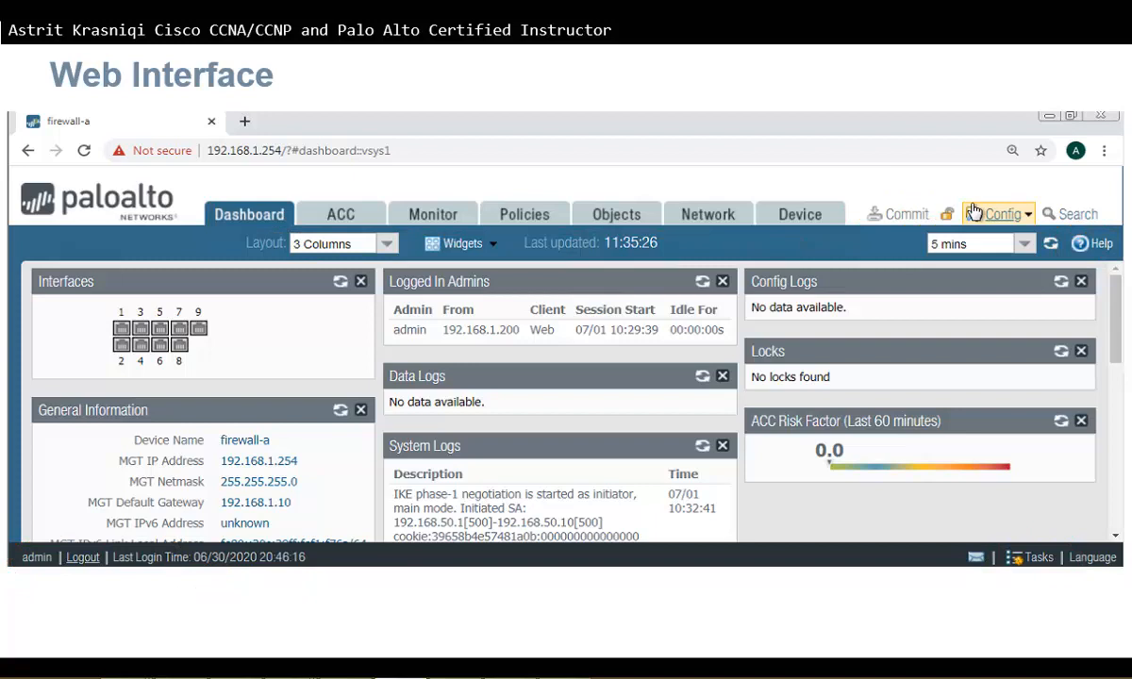
key("Right")
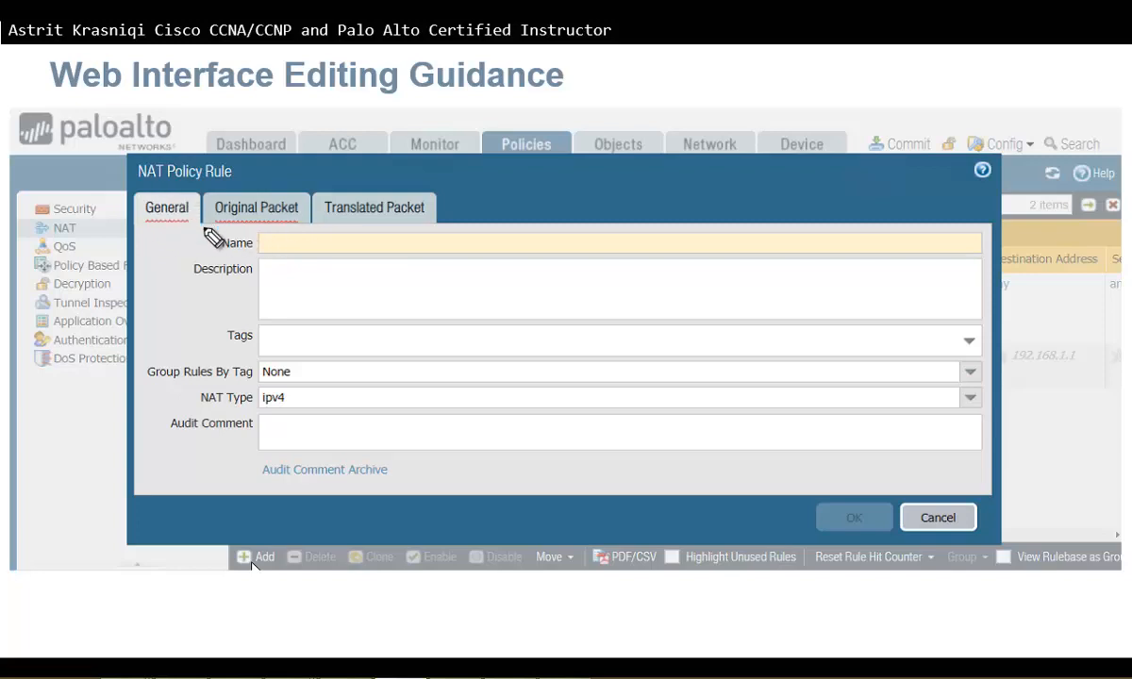
Step: Mark Name as required, the optional fields with X, circle OK, erase the ink, and advance to the closing slide
left_click_drag(269, 247, 421, 245)
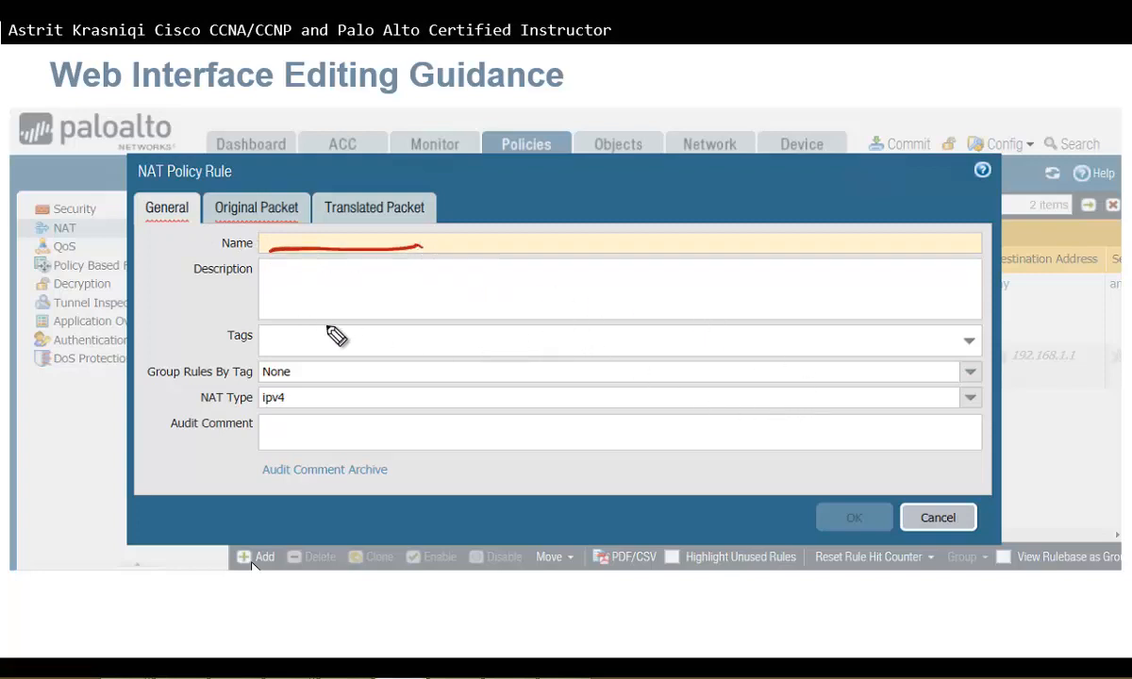
left_click_drag(304, 283, 341, 297)
mouse_move(305, 344)
left_mouse_down()
mouse_move(335, 330)
mouse_move(310, 346)
mouse_move(325, 377)
mouse_move(310, 377)
left_mouse_up()
mouse_move(306, 441)
left_mouse_down()
mouse_move(318, 429)
mouse_move(307, 442)
left_mouse_up()
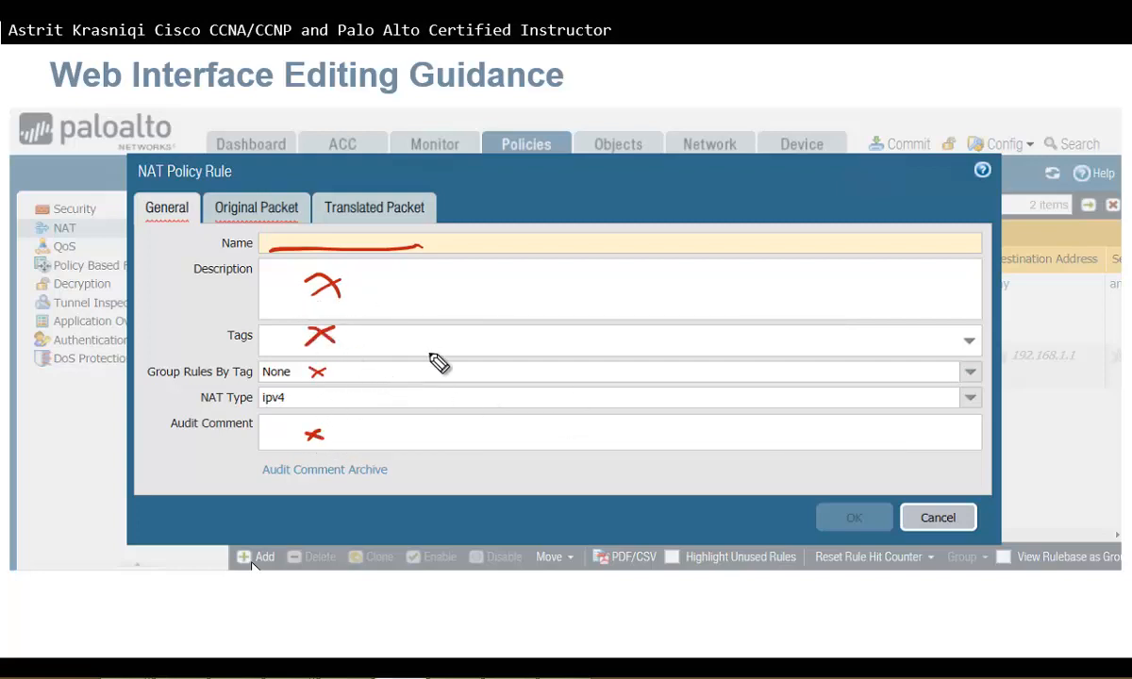
left_click_drag(759, 542, 906, 528)
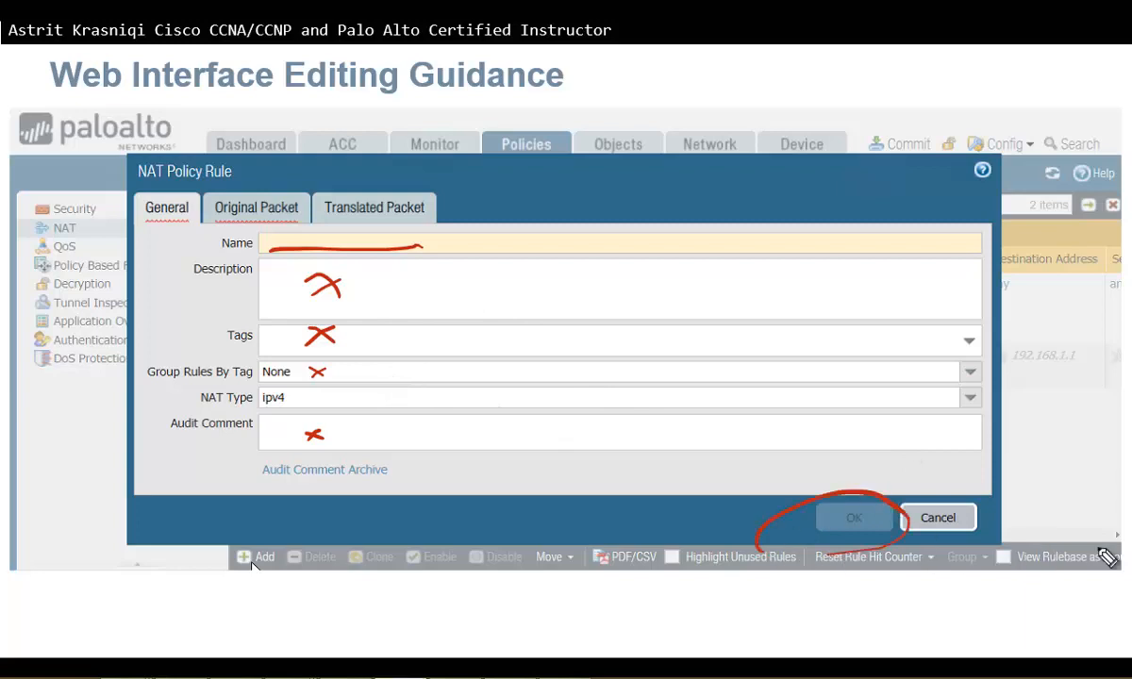
key("e")
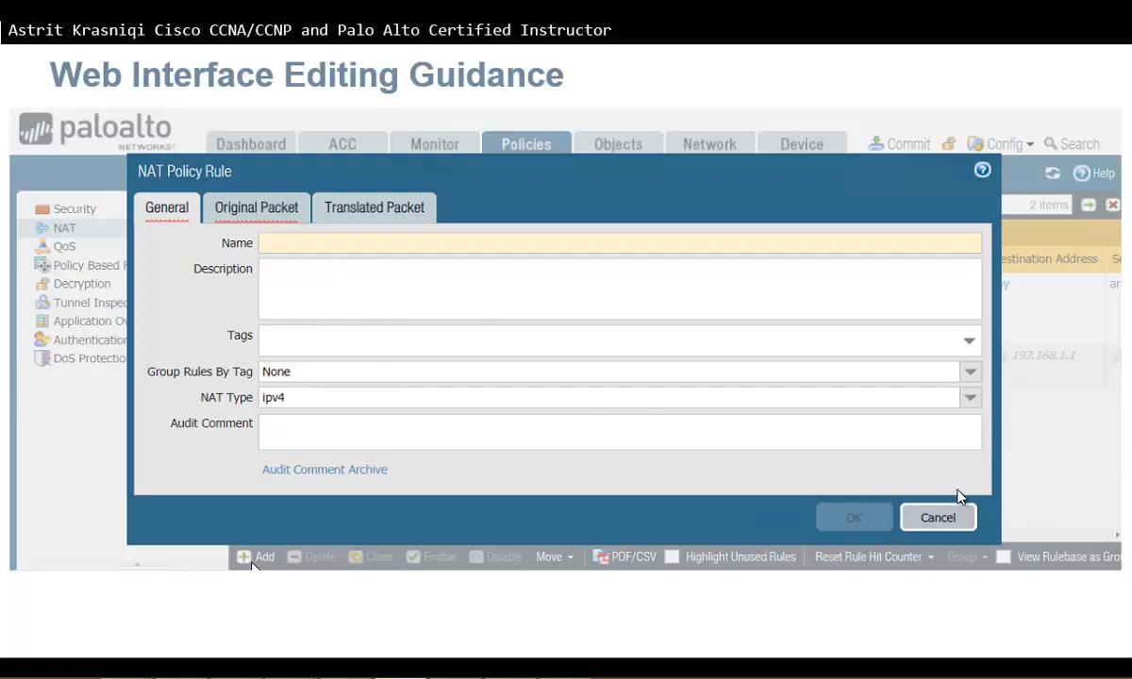
left_click(901, 509)
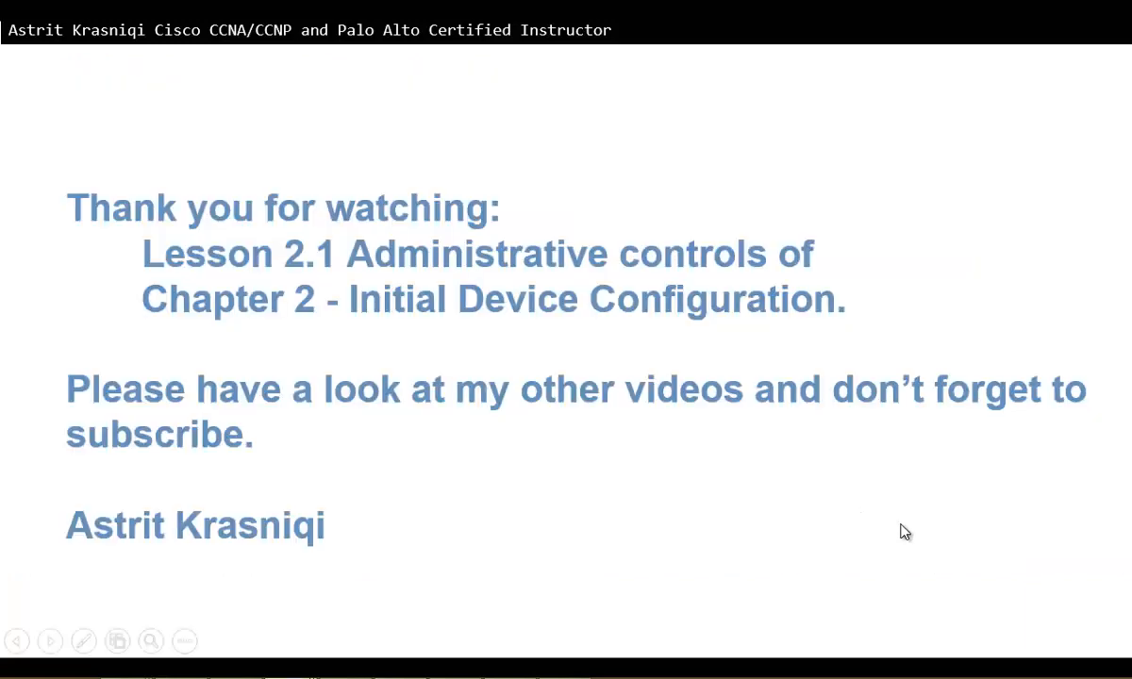